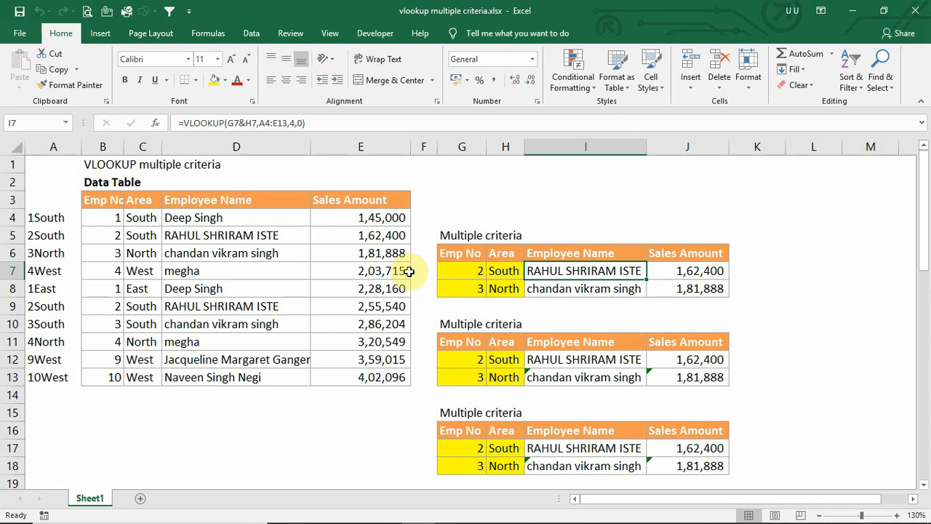
Step: Examine the data table's Area column and headers alongside the employee-number criterion in the first lookup table
{"action": "left_click_drag", "start_coordinate": [138, 217], "coordinate": [155, 378]}
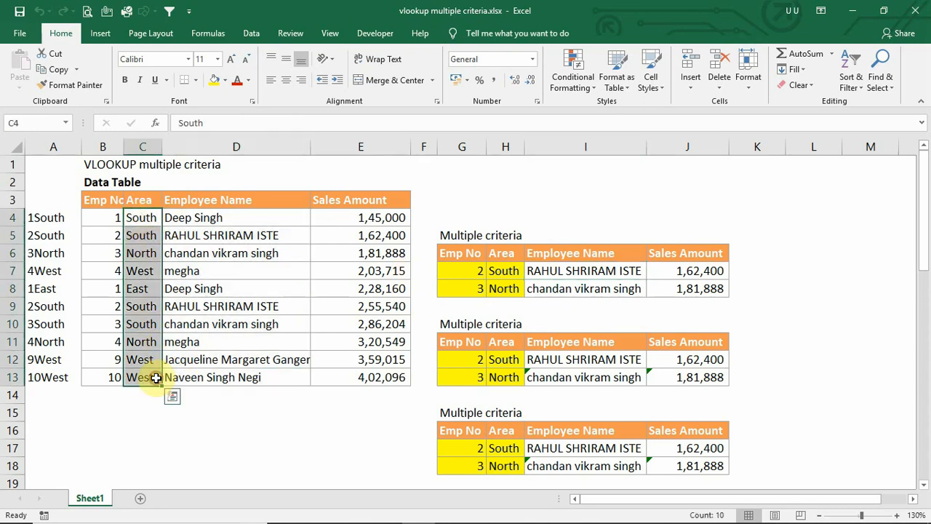
{"action": "left_click", "coordinate": [475, 271]}
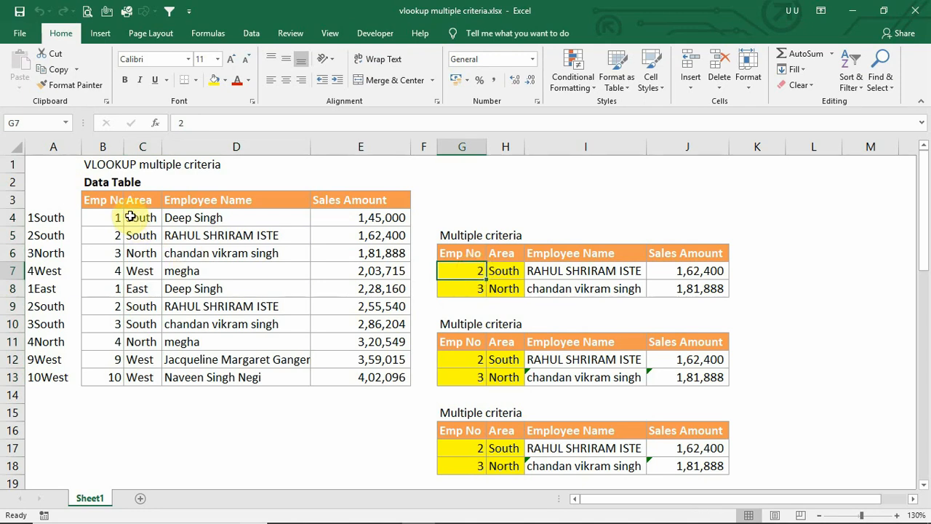
{"action": "left_click_drag", "start_coordinate": [129, 216], "coordinate": [136, 377]}
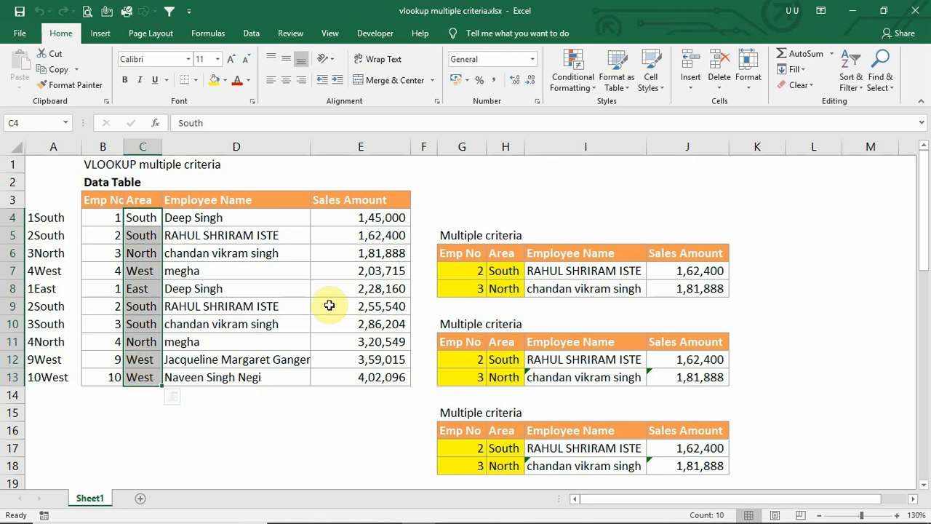
{"action": "left_click", "coordinate": [455, 272]}
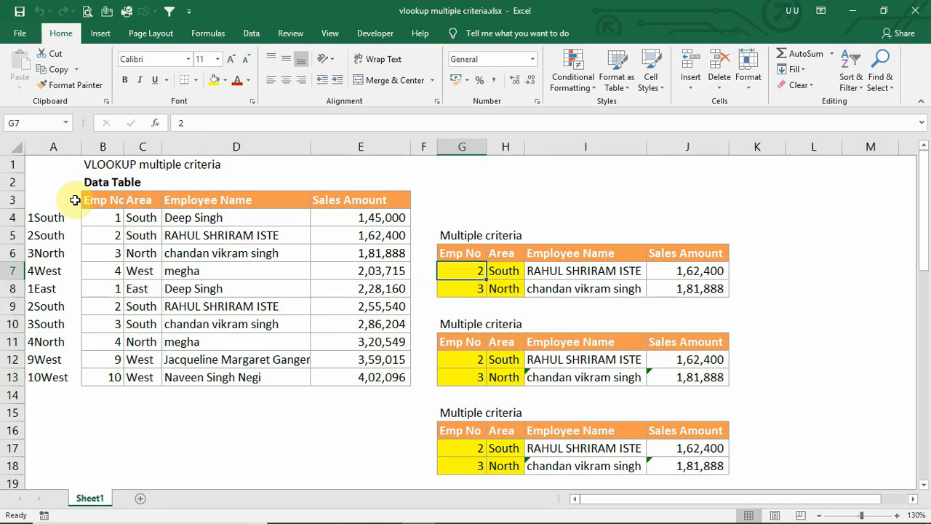
{"action": "left_click", "coordinate": [100, 200]}
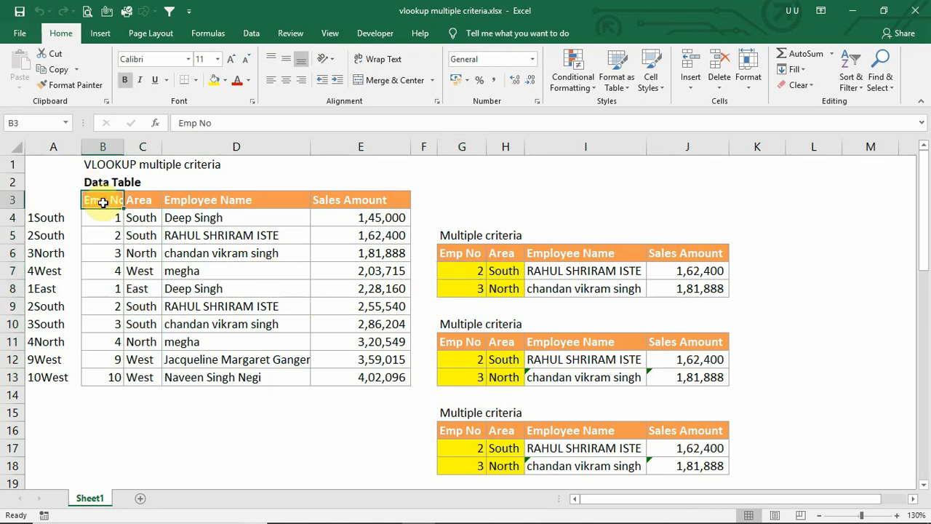
{"action": "left_click", "coordinate": [149, 199]}
{"action": "left_click", "coordinate": [197, 197]}
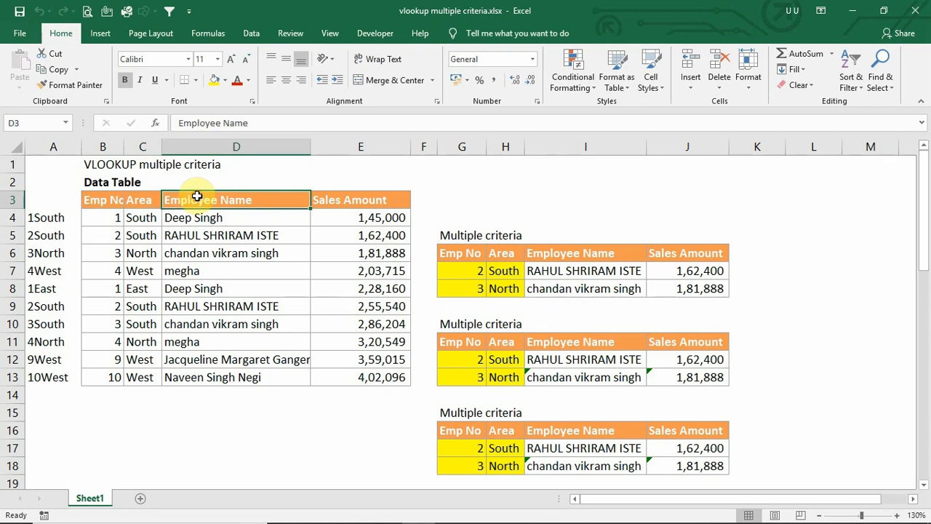
{"action": "left_click", "coordinate": [355, 198]}
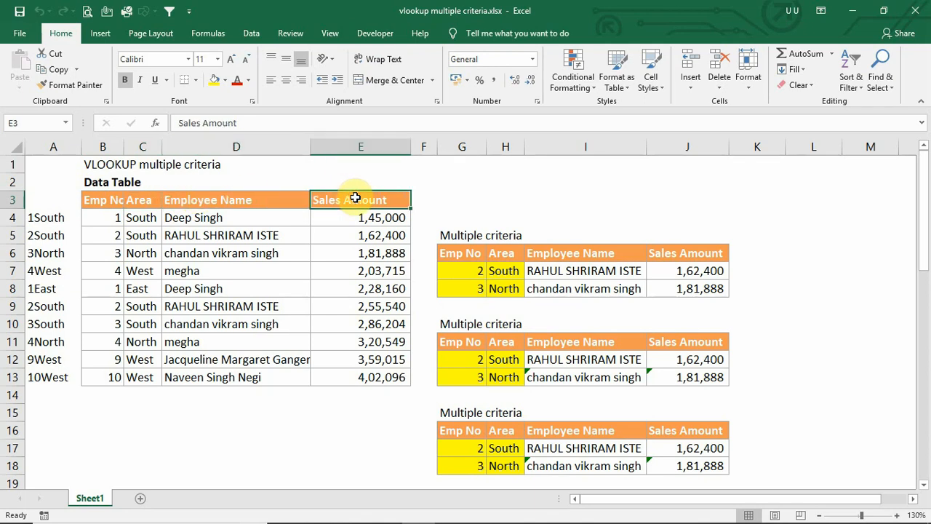
Step: Compare area and sales amount in the two data rows for Emp No 1, and inspect the lookup formula in I7
{"action": "left_click", "coordinate": [111, 220]}
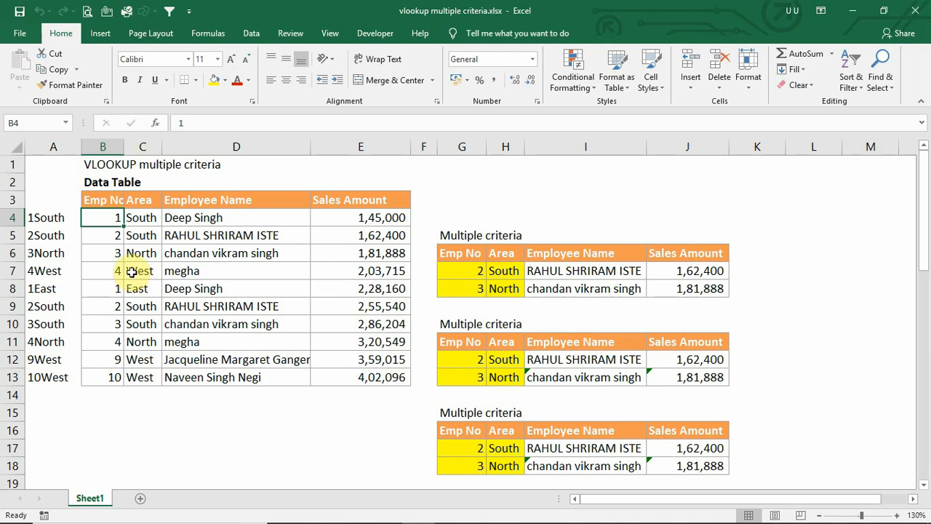
{"action": "left_click", "coordinate": [109, 219]}
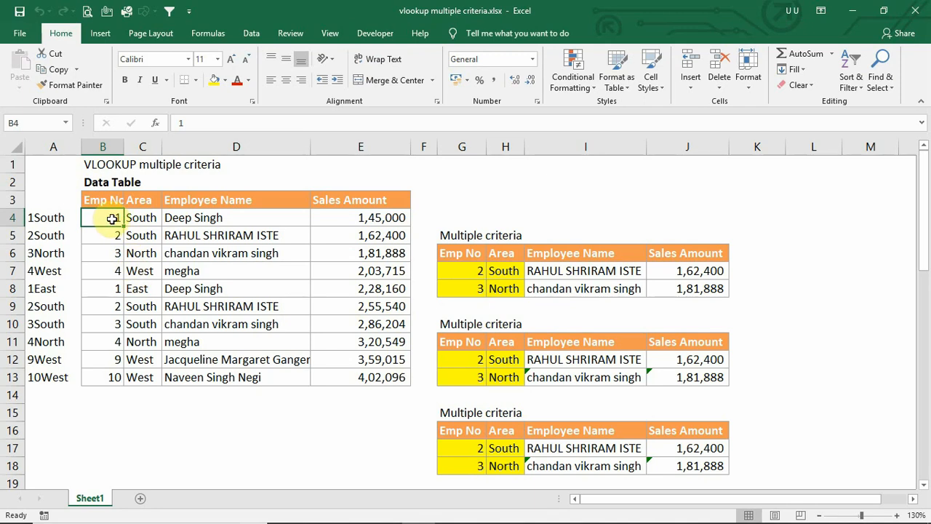
{"action": "left_click", "coordinate": [139, 218]}
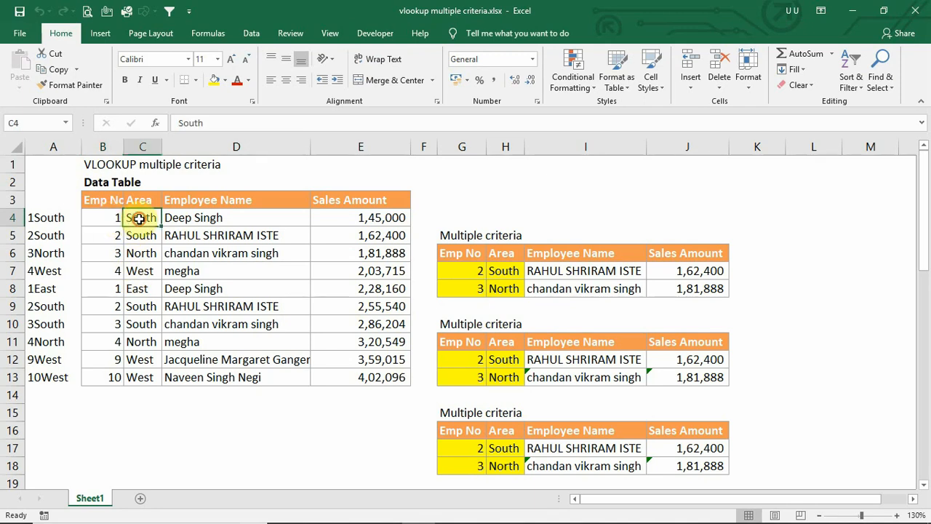
{"action": "left_click", "coordinate": [357, 215], "text": "ctrl"}
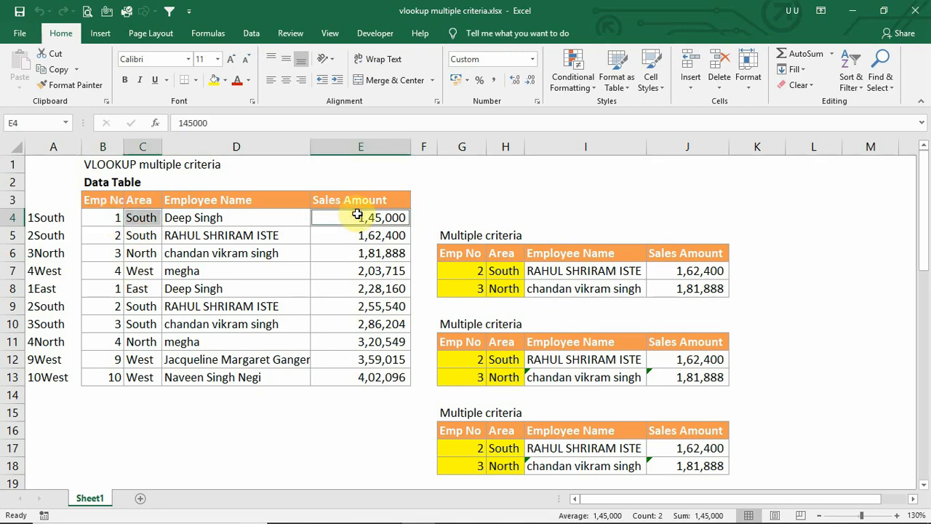
{"action": "left_click", "coordinate": [96, 292]}
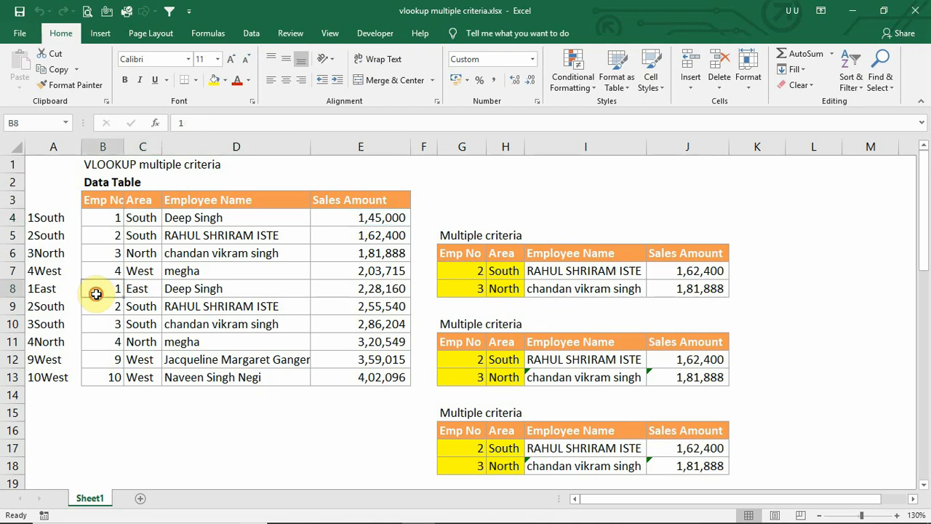
{"action": "left_click", "coordinate": [147, 288], "text": "ctrl"}
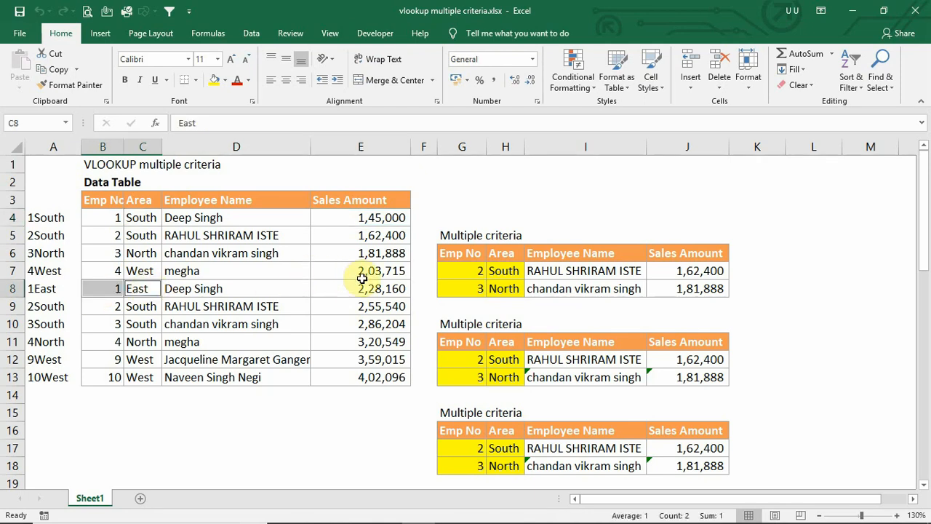
{"action": "left_click", "coordinate": [384, 288]}
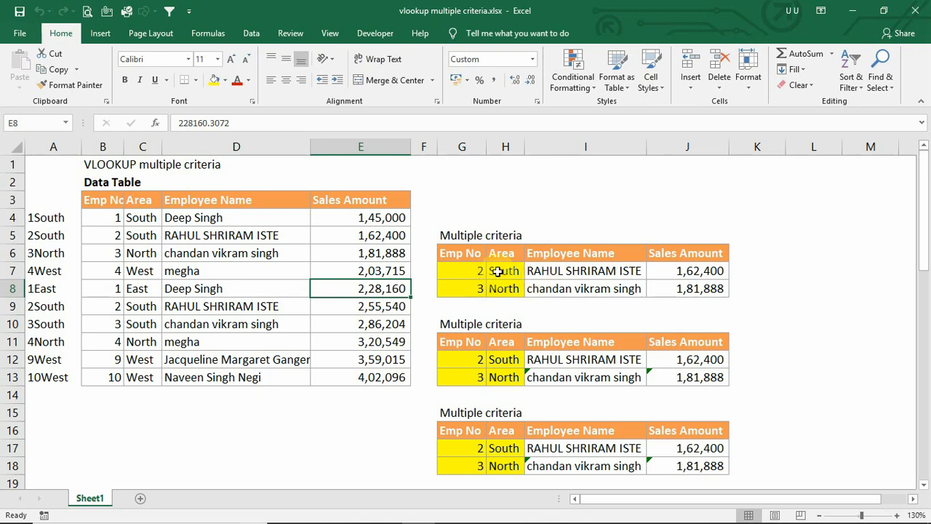
{"action": "left_click", "coordinate": [556, 270]}
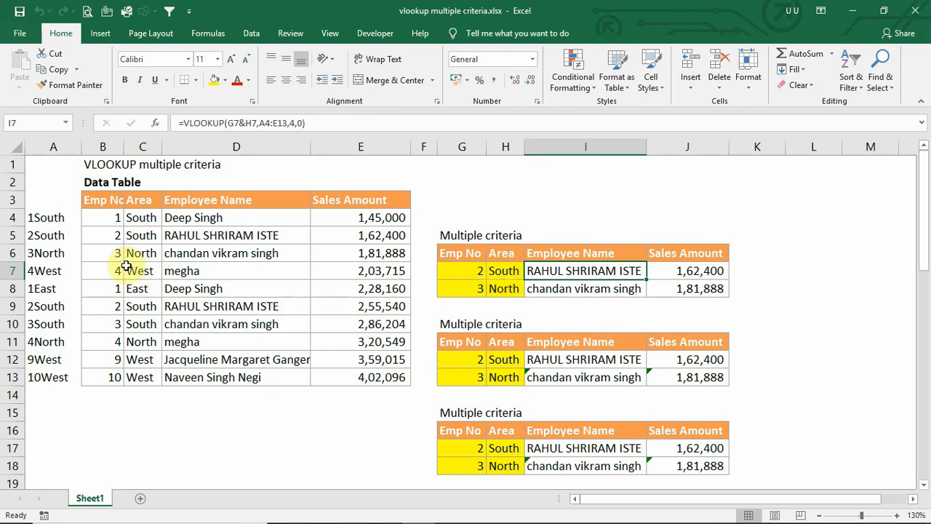
Step: Add the header "Helper" in A3 above the column of combined employee number and area keys
{"action": "left_click_drag", "start_coordinate": [45, 217], "coordinate": [30, 377]}
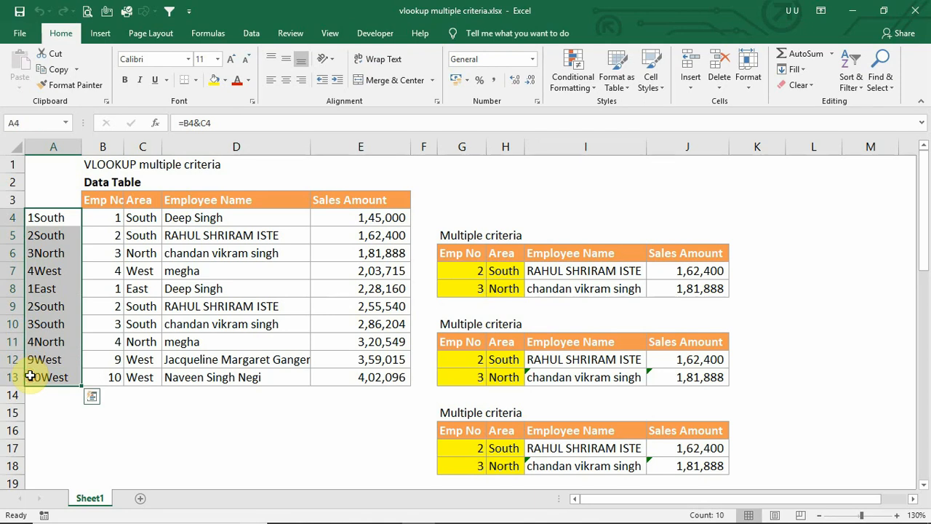
{"action": "left_click", "coordinate": [58, 198]}
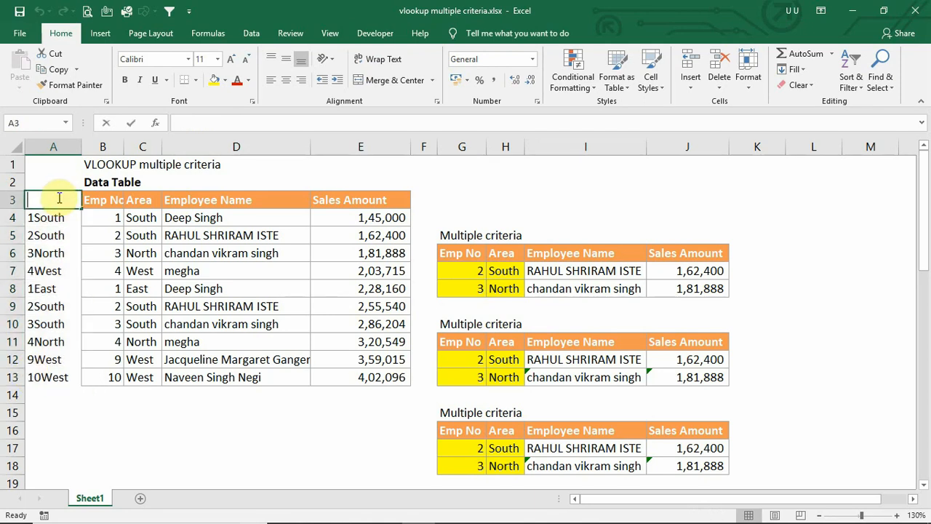
{"action": "type", "text": "Helper"}
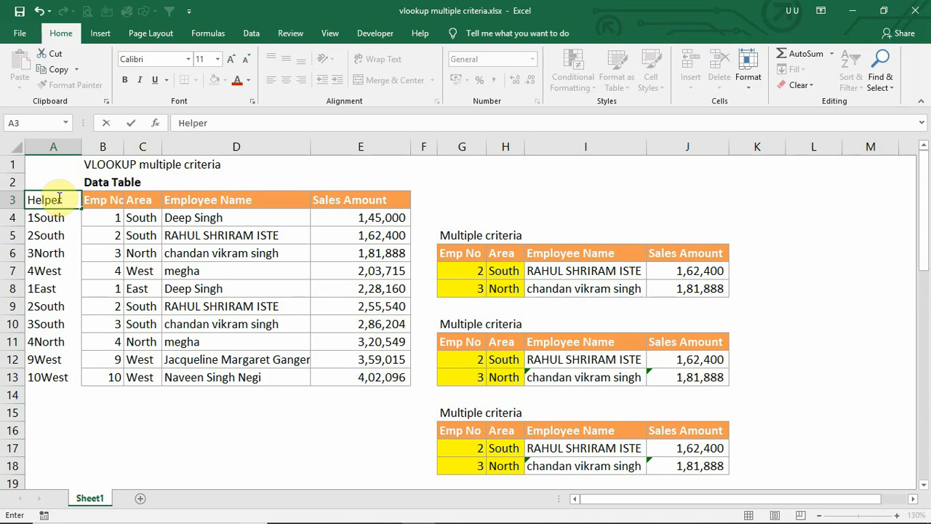
{"action": "key", "text": "Return"}
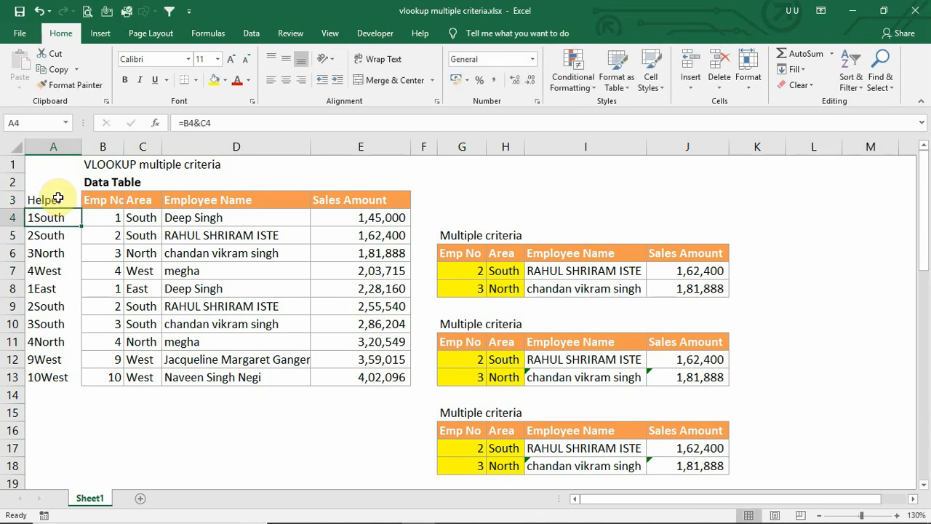
Step: Enter =B4&C4 in A4 to join employee number and area, and fill the formula down to A13
{"action": "type", "text": "="}
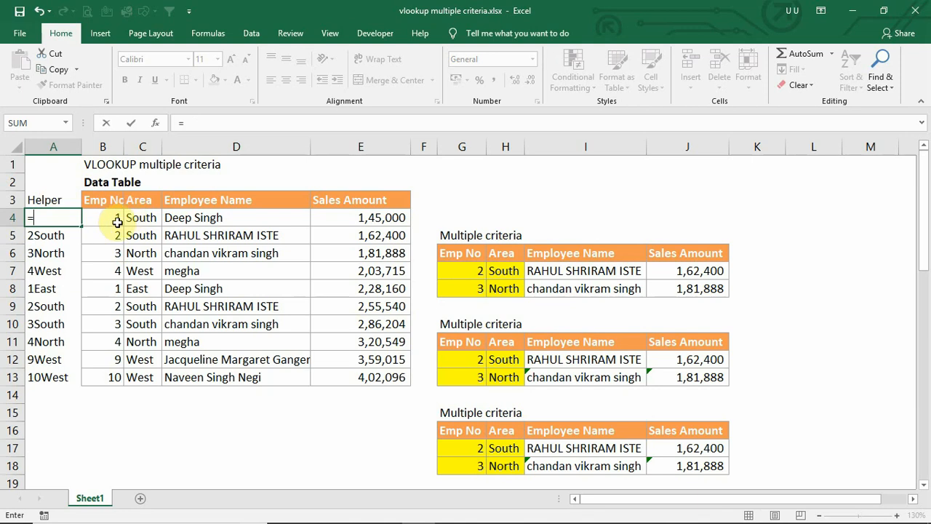
{"action": "left_click", "coordinate": [113, 217]}
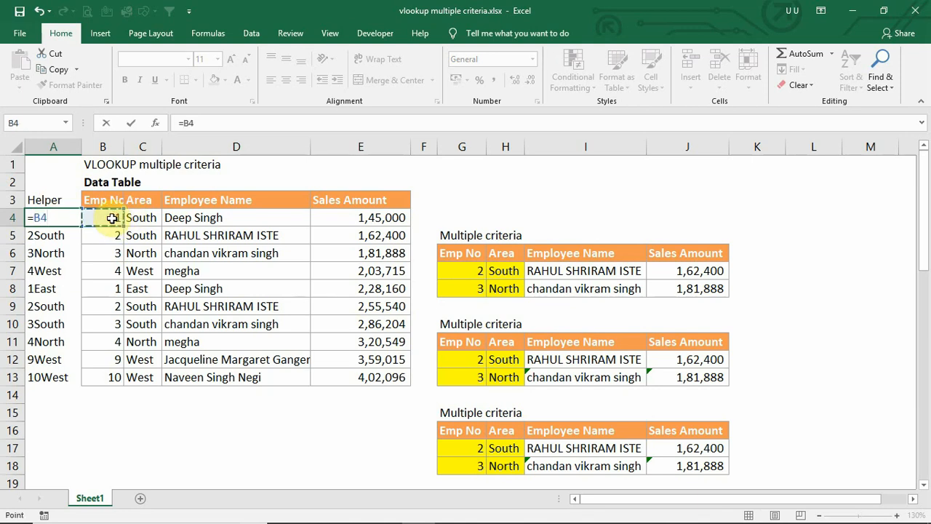
{"action": "type", "text": "&"}
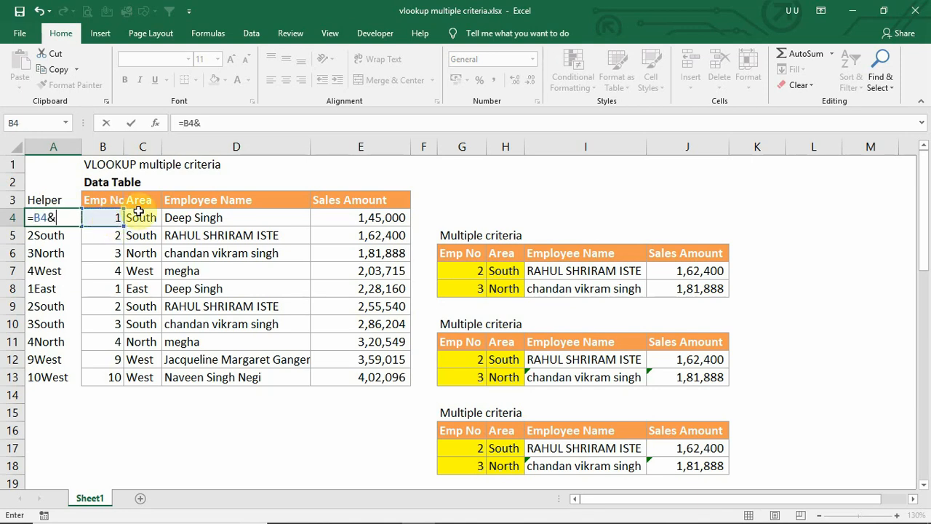
{"action": "left_click", "coordinate": [138, 218]}
{"action": "key", "text": "Return"}
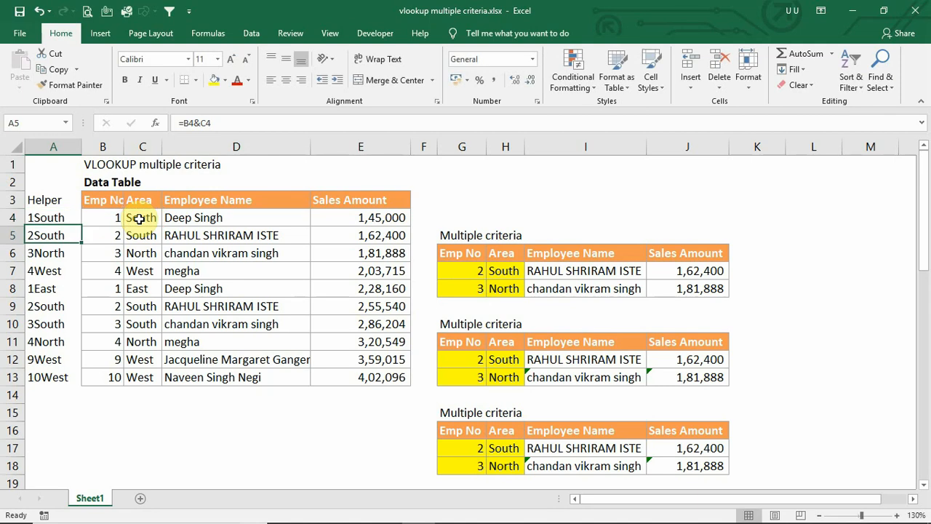
{"action": "left_click", "coordinate": [69, 215]}
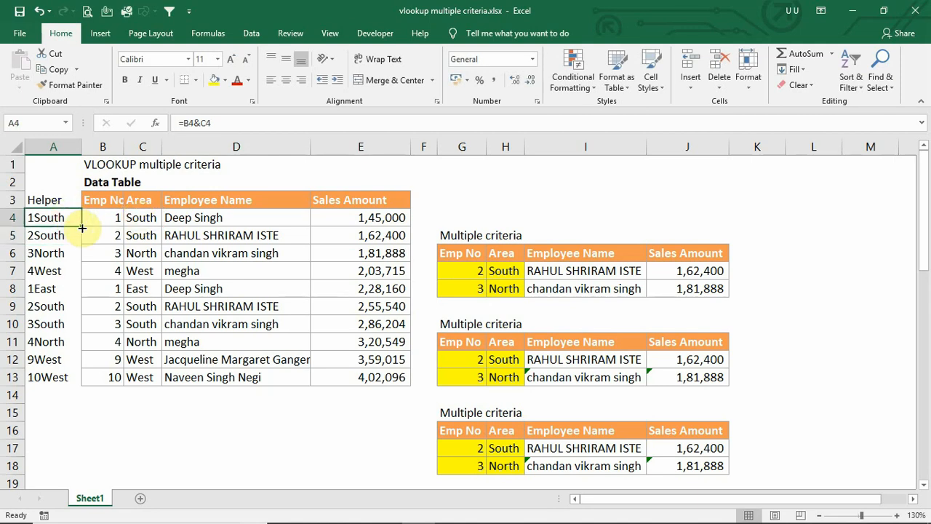
{"action": "left_click_drag", "start_coordinate": [81, 227], "coordinate": [48, 377]}
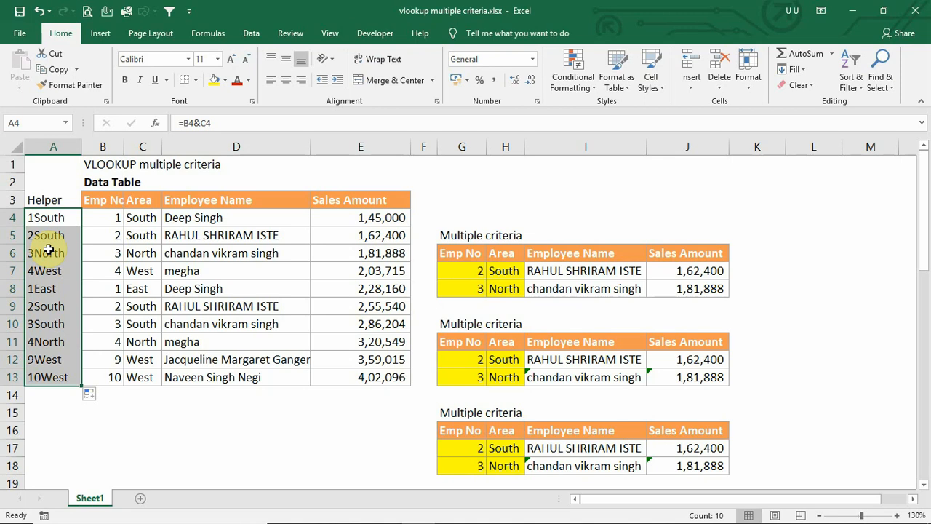
Step: Start a new VLOOKUP formula in I7 using G7&H7 as the combined lookup value
{"action": "left_click", "coordinate": [568, 271]}
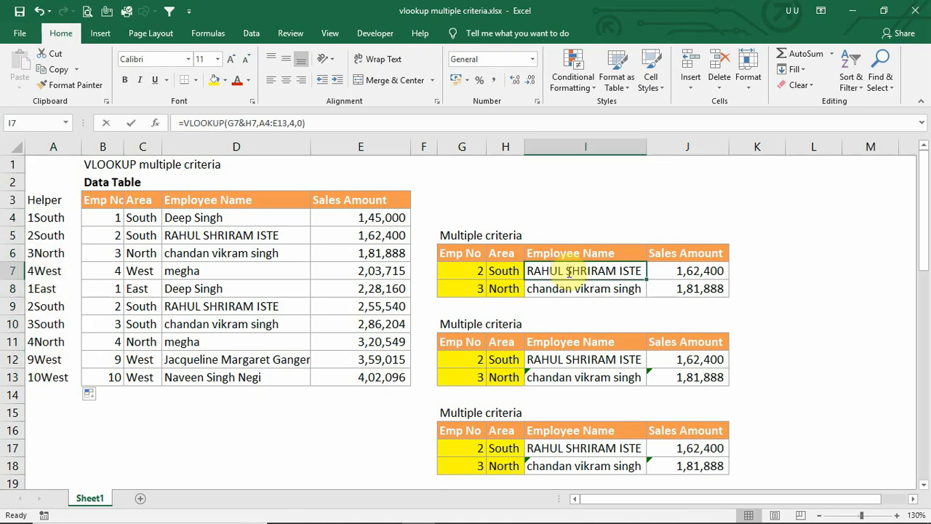
{"action": "type", "text": "=vl"}
{"action": "key", "text": "Tab"}
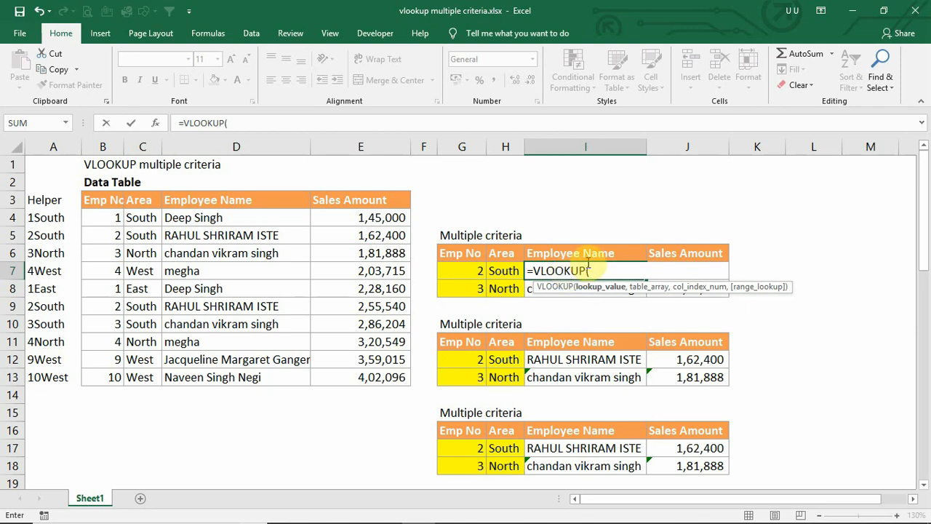
{"action": "left_click", "coordinate": [459, 272]}
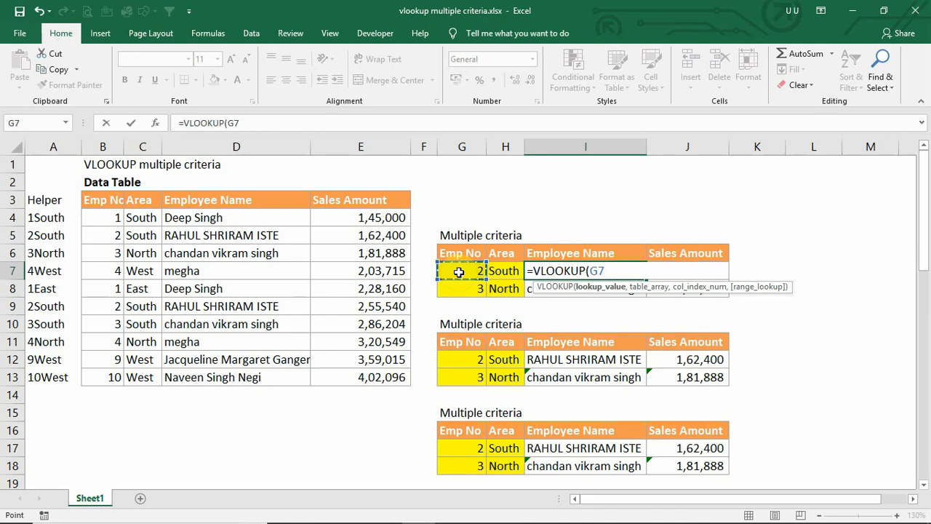
{"action": "type", "text": "&"}
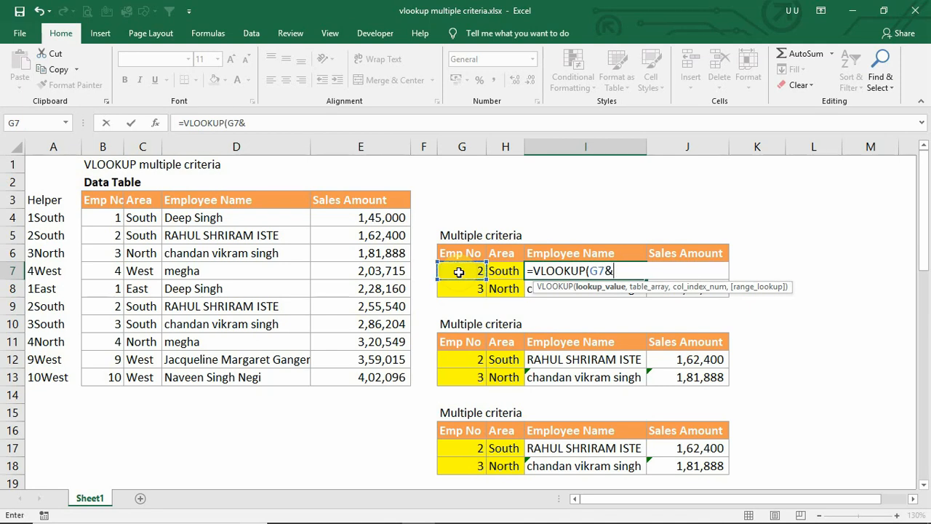
{"action": "left_click", "coordinate": [513, 271]}
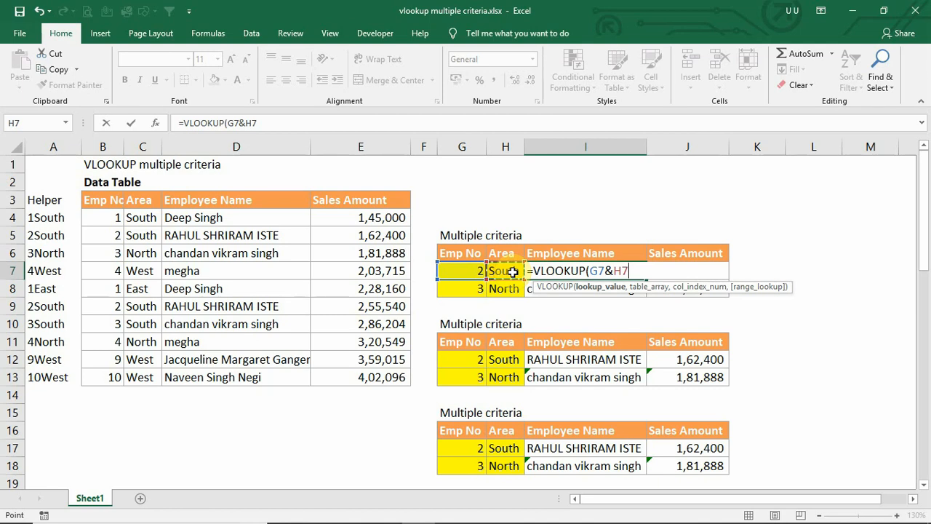
{"action": "type", "text": ","}
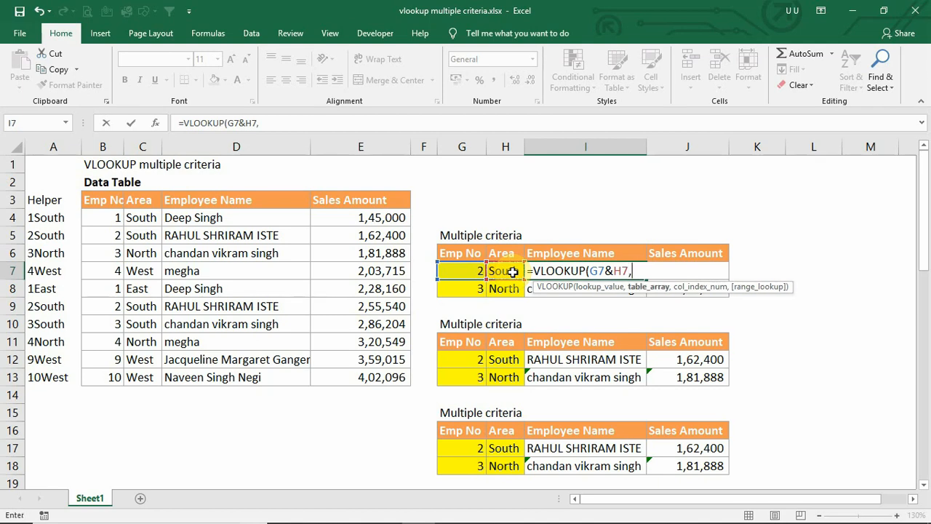
Step: Complete the VLOOKUP in I7 with table array $A$4:$E$13, column index 4 and exact match 0
{"action": "left_click", "coordinate": [43, 216]}
{"action": "left_click_drag", "start_coordinate": [43, 217], "coordinate": [342, 377]}
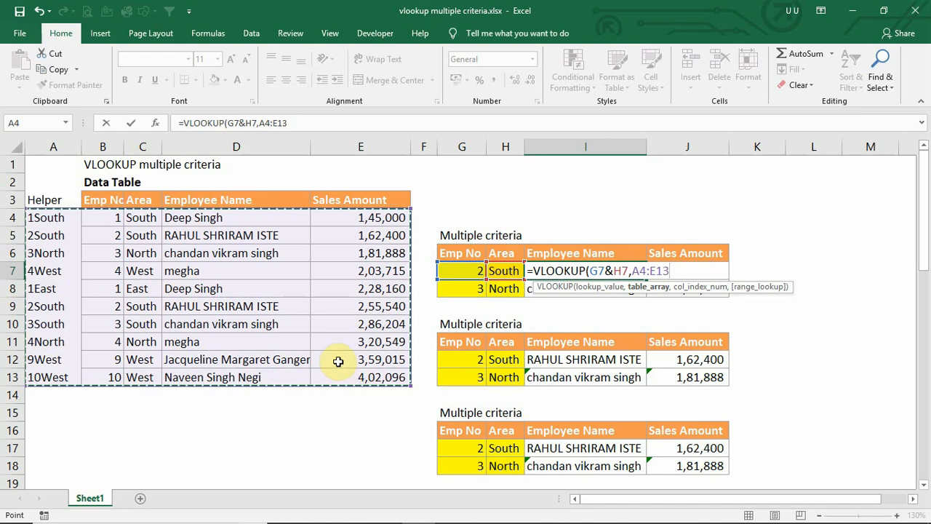
{"action": "key", "text": "F4"}
{"action": "type", "text": ","}
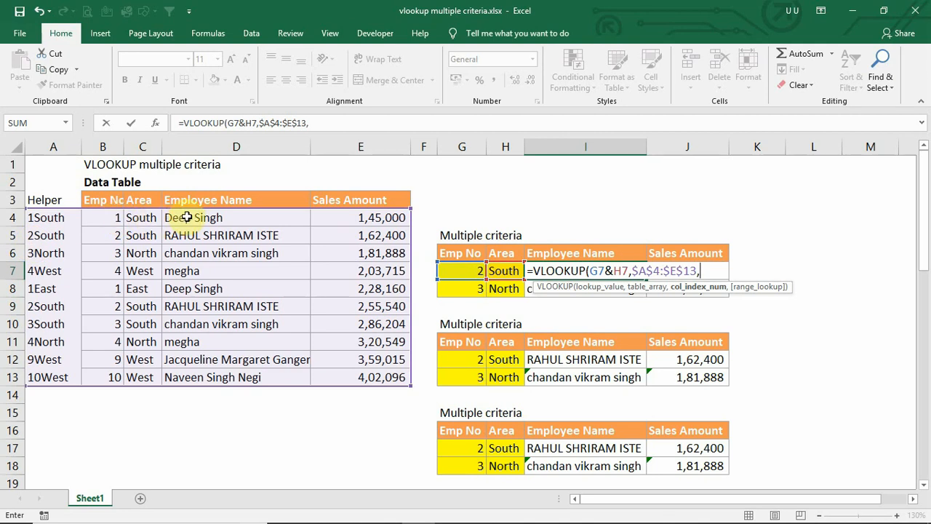
{"action": "type", "text": "4"}
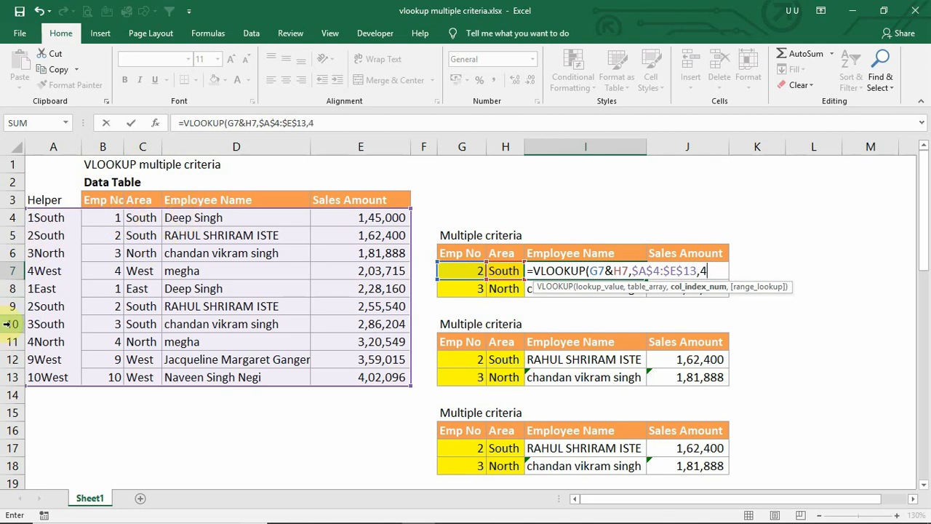
{"action": "type", "text": ",0)"}
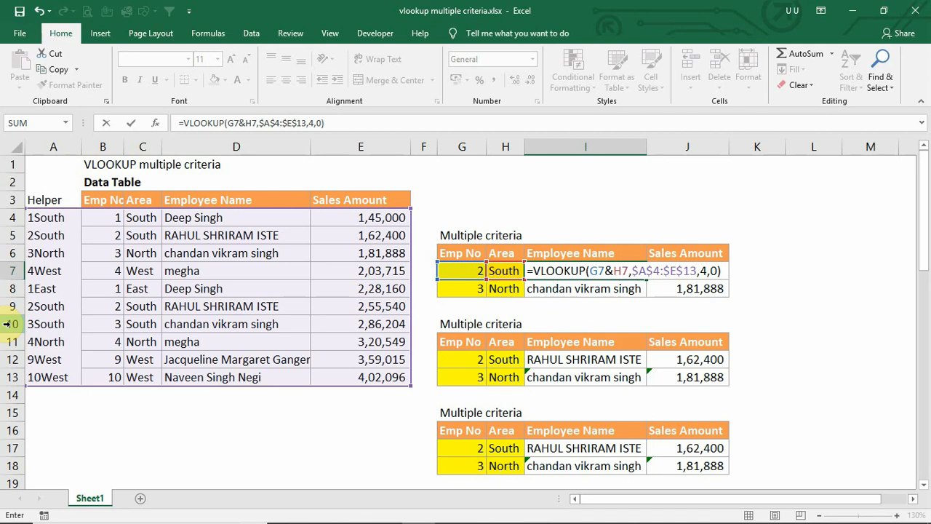
{"action": "key", "text": "Return"}
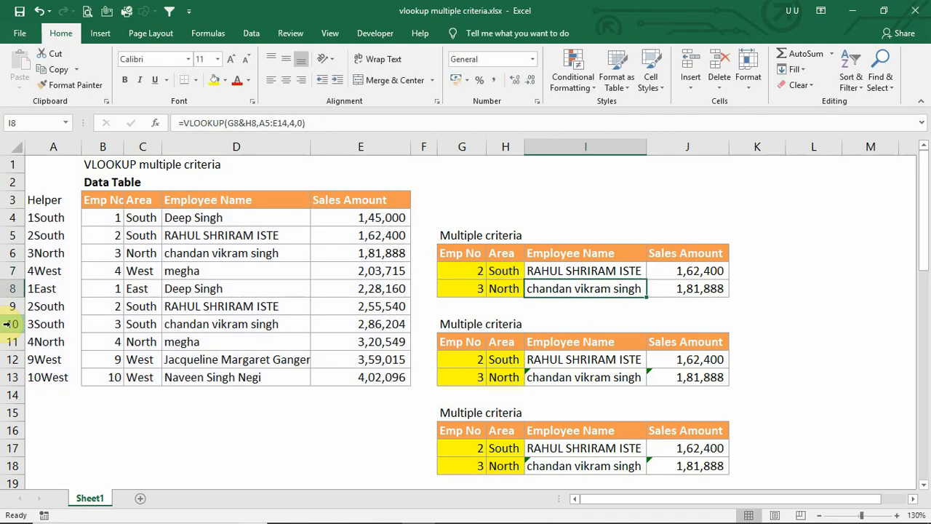
Step: Test the first lookup table by setting Emp No in G7 to 1 and Area in H7 to east
{"action": "left_click", "coordinate": [466, 270]}
{"action": "type", "text": "1"}
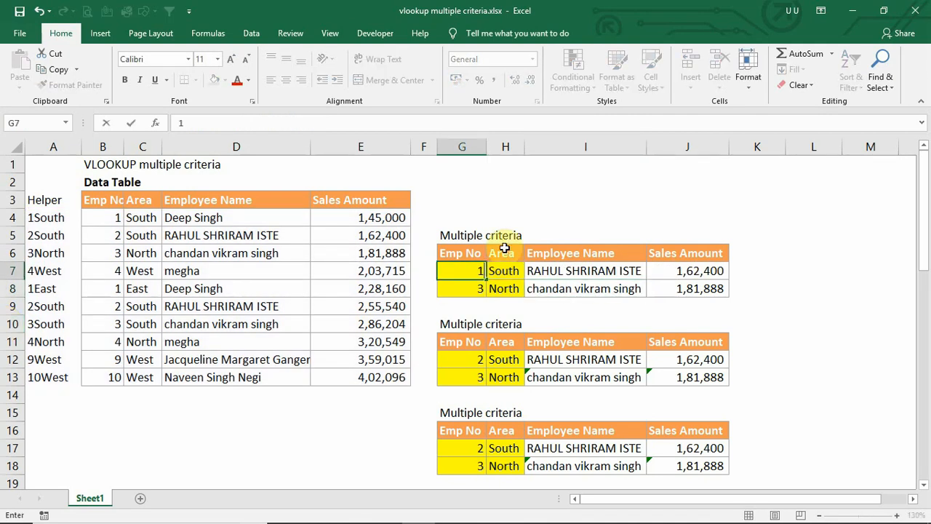
{"action": "key", "text": "Return"}
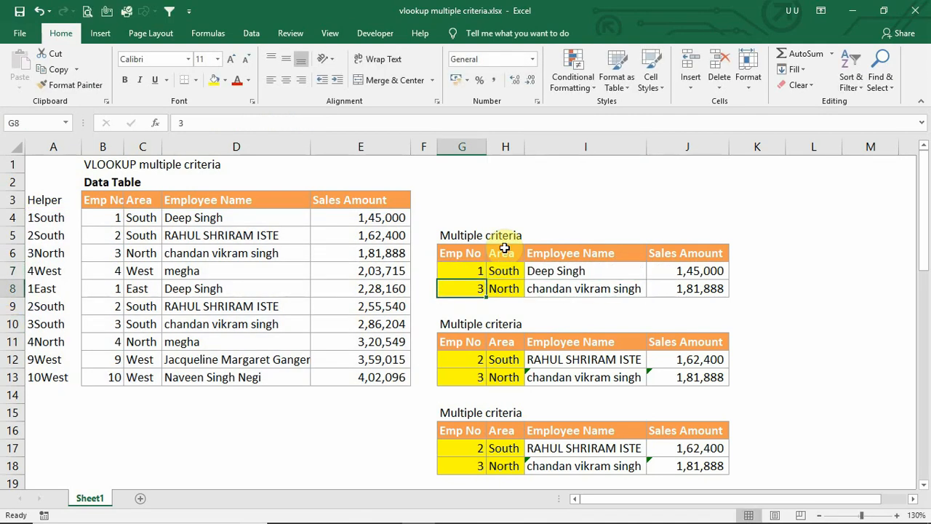
{"action": "left_click", "coordinate": [476, 270]}
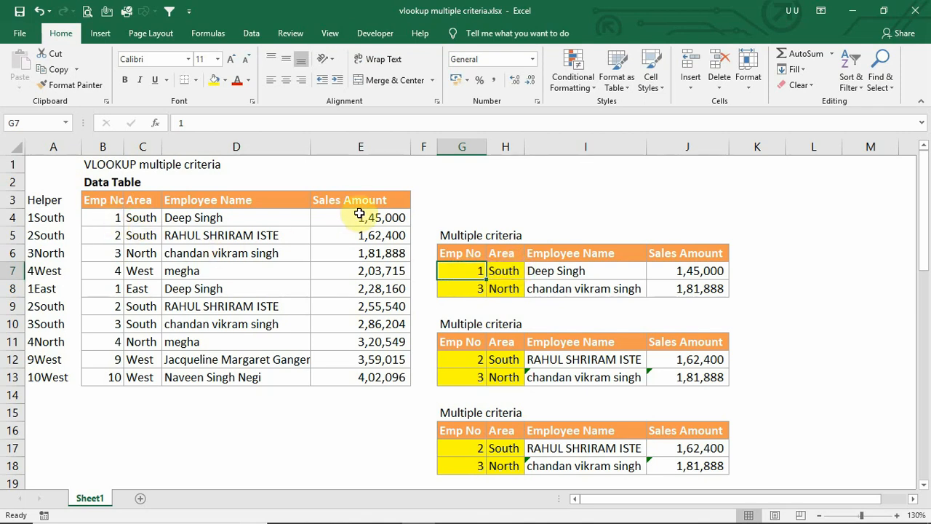
{"action": "left_click", "coordinate": [505, 267]}
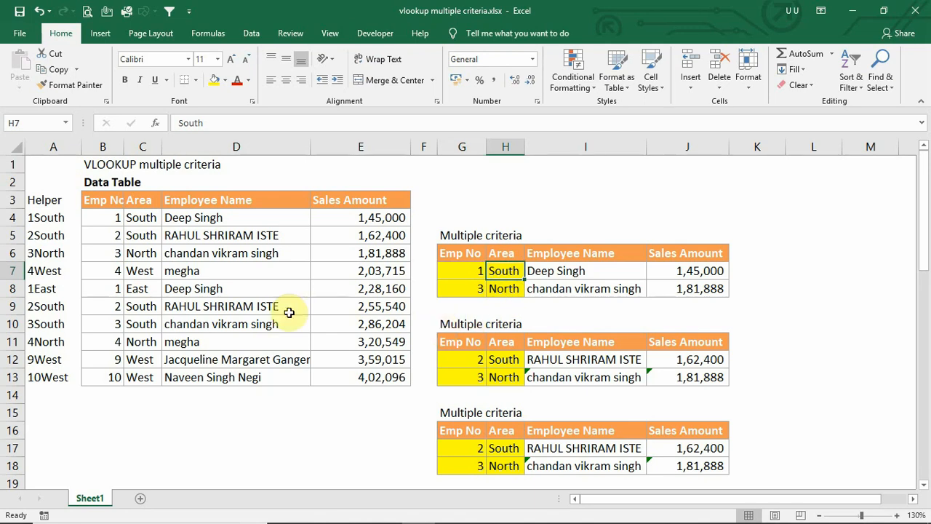
{"action": "type", "text": "e"}
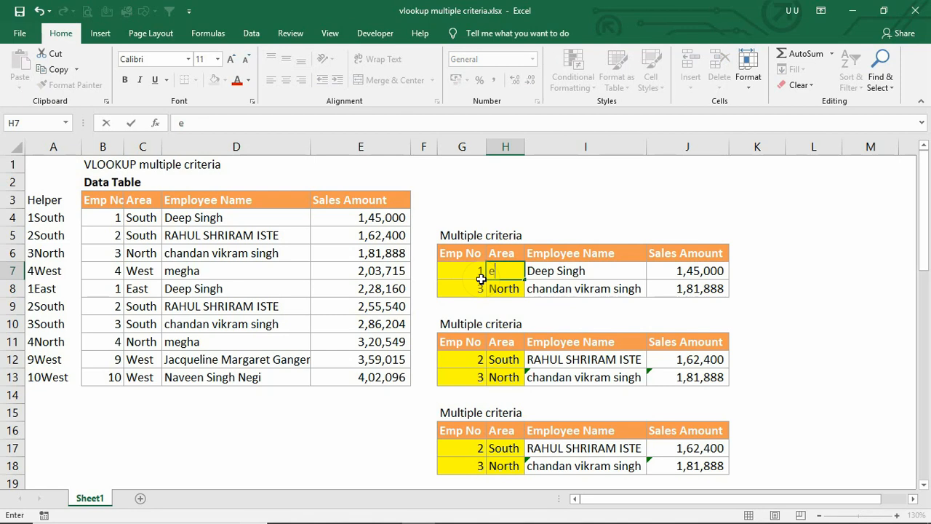
{"action": "type", "text": "ast"}
{"action": "key", "text": "Return"}
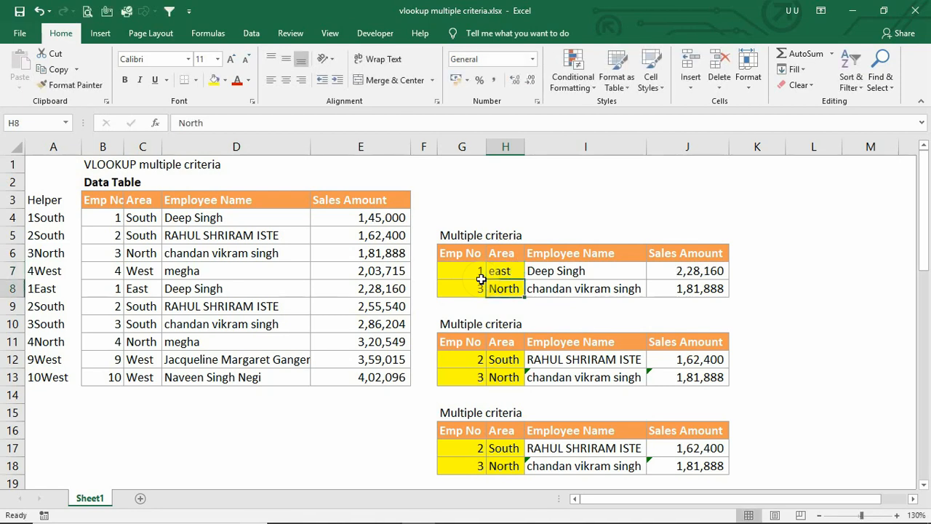
Step: Check the returned sales amount against the two data table rows for Emp No 1
{"action": "left_click", "coordinate": [102, 289]}
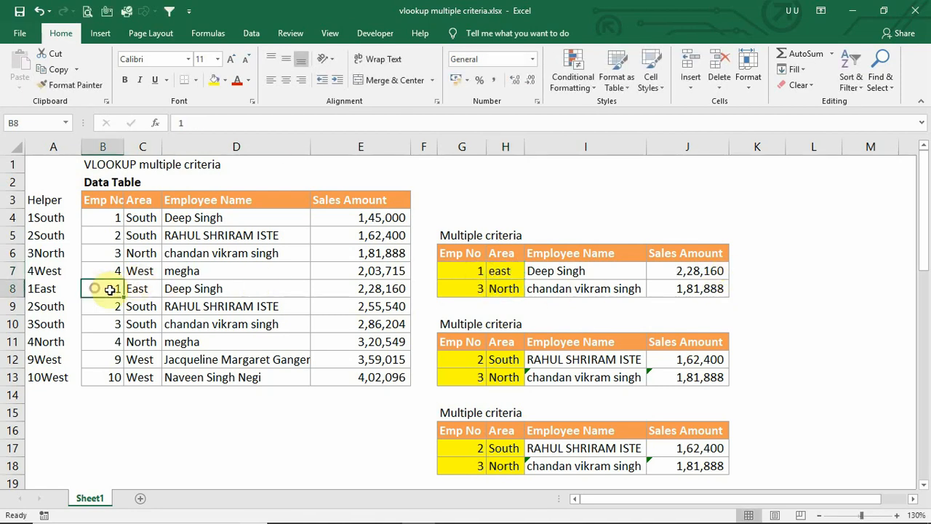
{"action": "left_click_drag", "start_coordinate": [109, 289], "coordinate": [372, 291]}
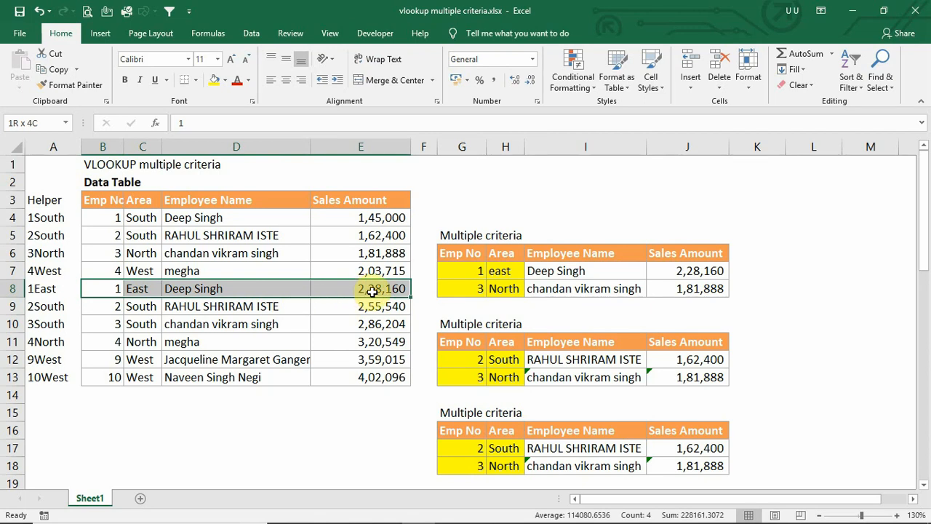
{"action": "left_click", "coordinate": [110, 216]}
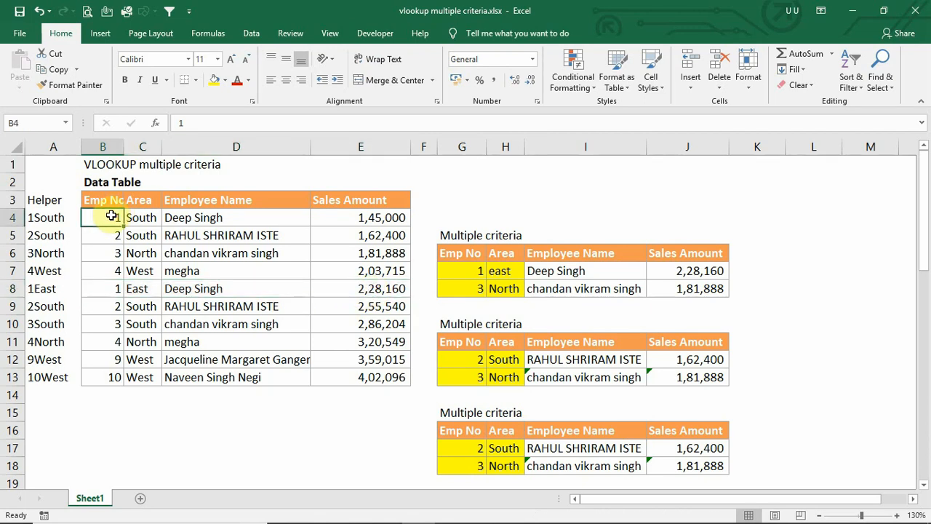
Step: Inspect the array formula in I12 and set Emp No in G12 to 1
{"action": "left_click", "coordinate": [573, 359]}
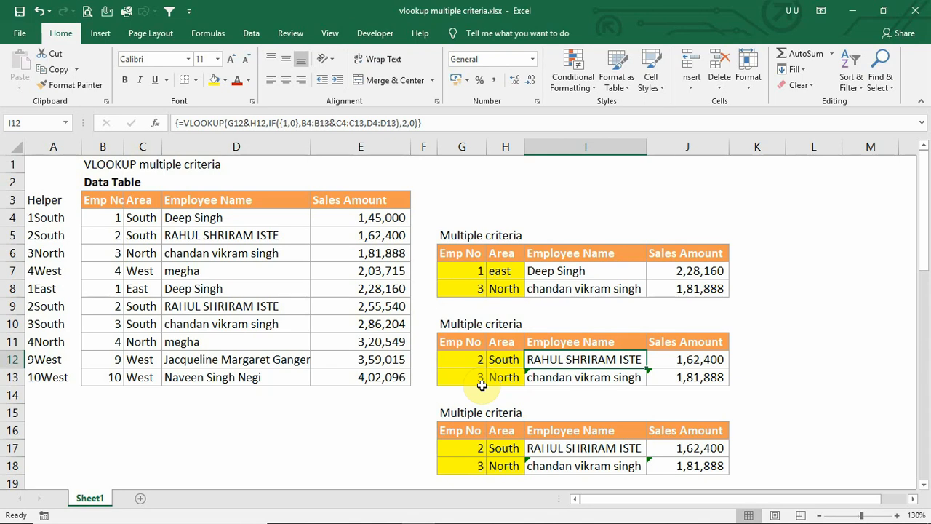
{"action": "key", "text": "Left"}
{"action": "key", "text": "Left"}
{"action": "type", "text": "1"}
{"action": "key", "text": "Return"}
Step: Start a new VLOOKUP formula in I12 using G12&H12 as the combined lookup value
{"action": "key", "text": "Up"}
{"action": "key", "text": "Right"}
{"action": "key", "text": "Right"}
{"action": "type", "text": "="}
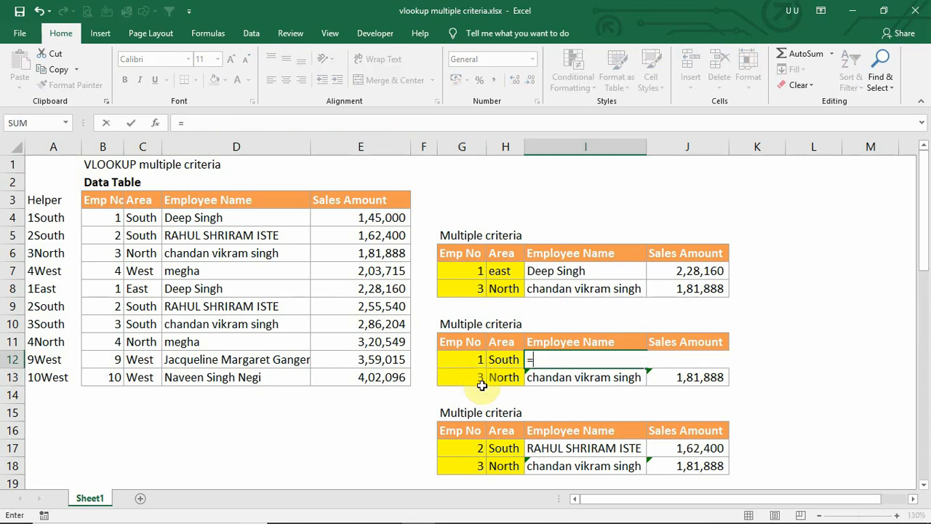
{"action": "type", "text": "vl"}
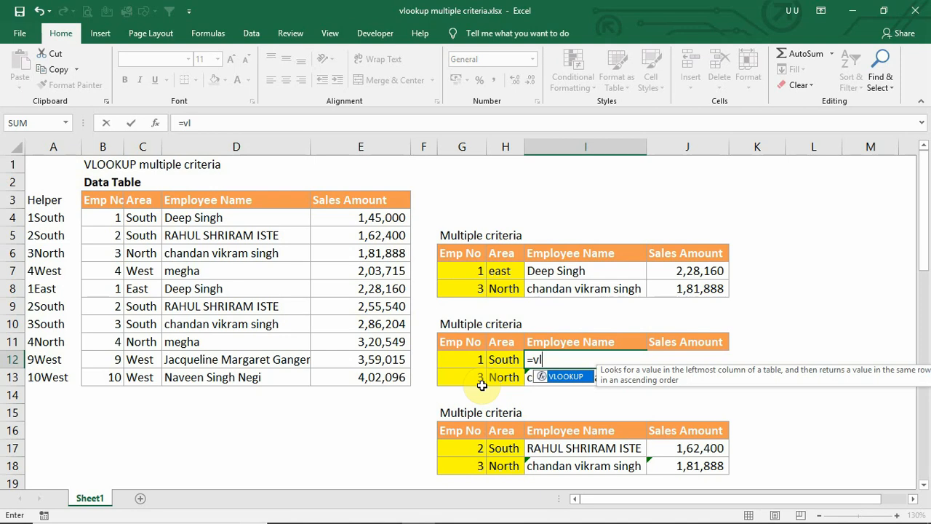
{"action": "key", "text": "Tab"}
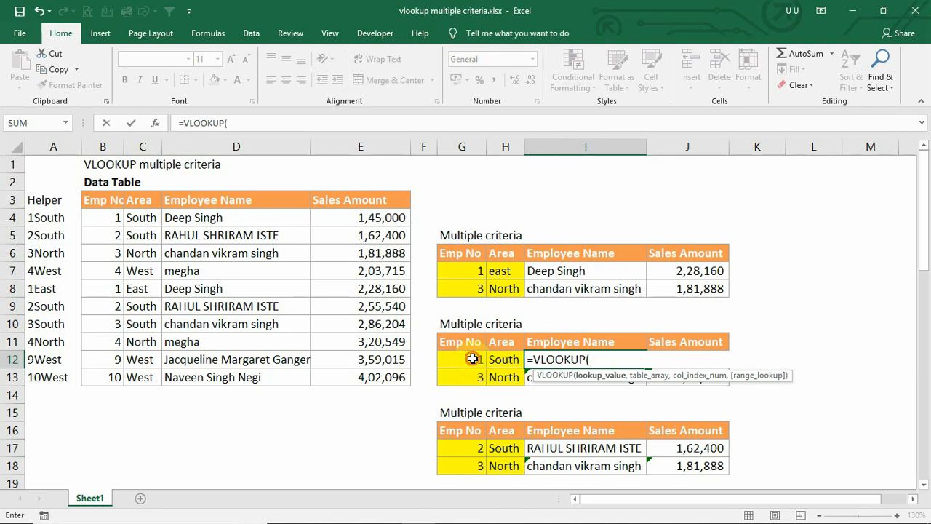
{"action": "left_click", "coordinate": [473, 359]}
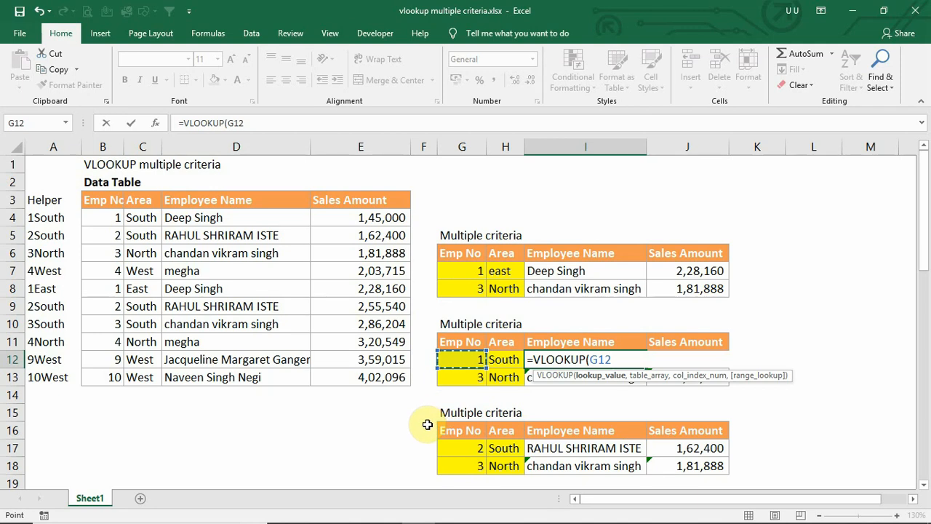
{"action": "type", "text": "&"}
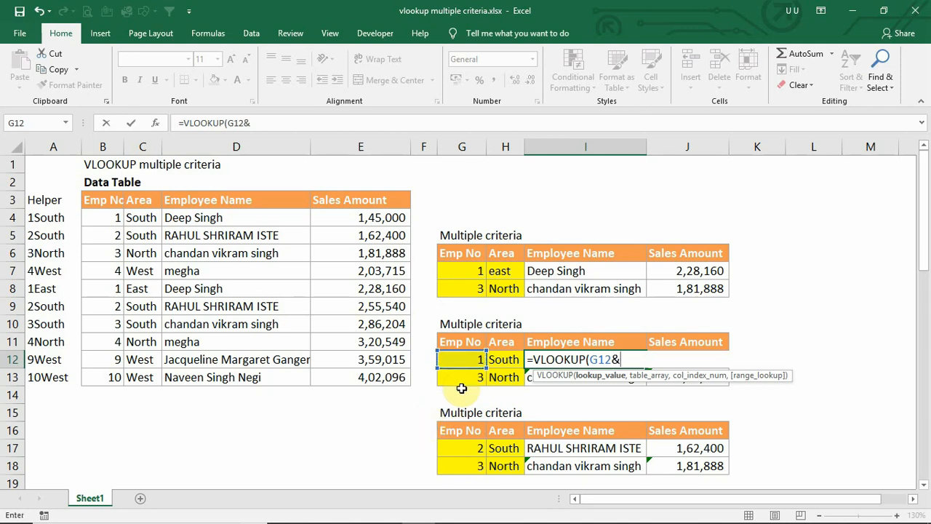
{"action": "left_click", "coordinate": [509, 359]}
{"action": "type", "text": ","}
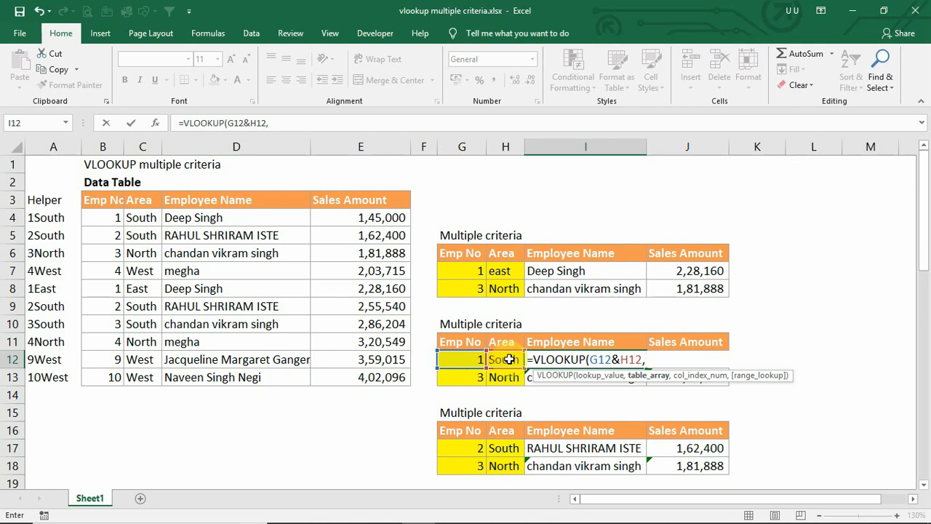
Step: Add IF({1,0},B4:B13&C4:C13,D4:D13) as the table array of the VLOOKUP in I12
{"action": "type", "text": "if"}
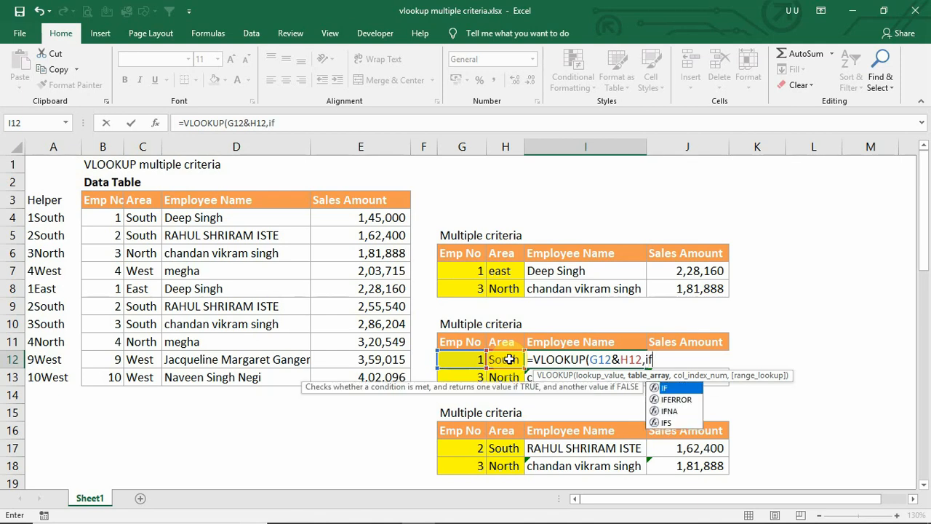
{"action": "type", "text": "({1"}
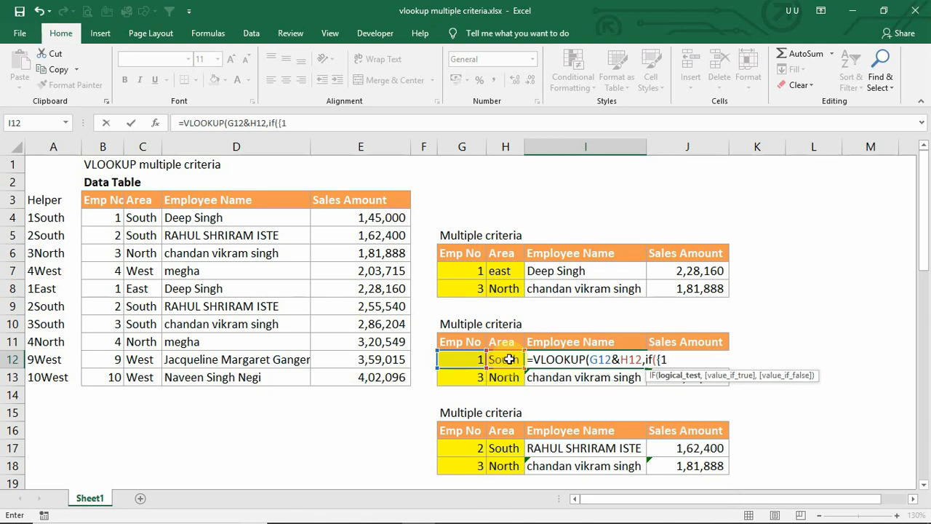
{"action": "type", "text": ",0}"}
{"action": "type", "text": ","}
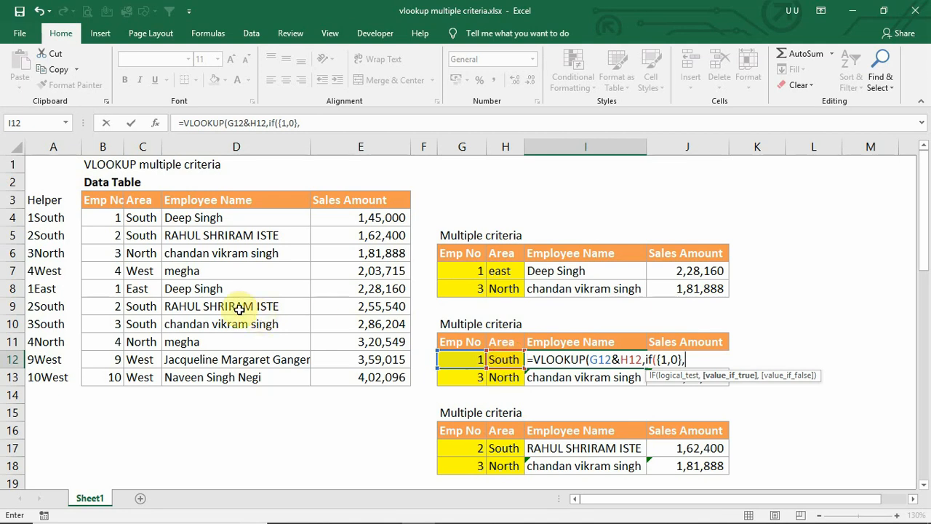
{"action": "left_click_drag", "start_coordinate": [104, 215], "coordinate": [110, 375]}
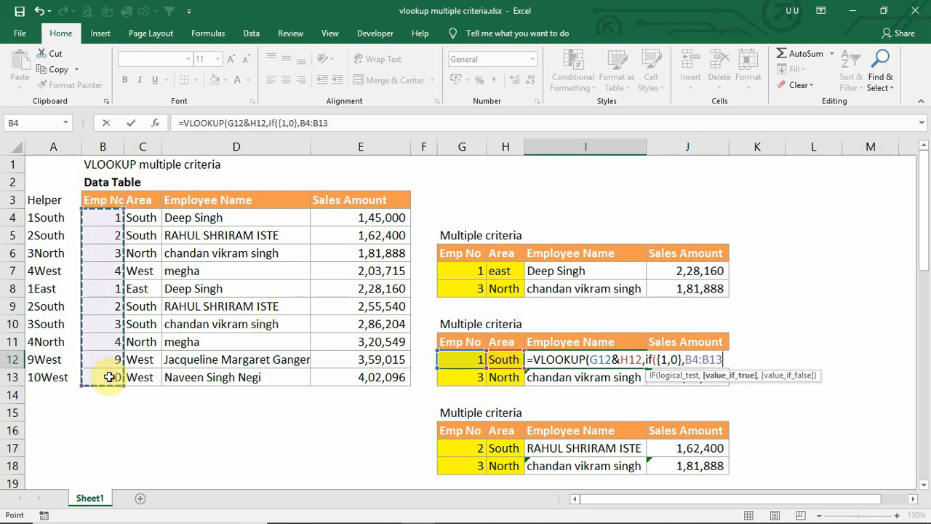
{"action": "type", "text": "&"}
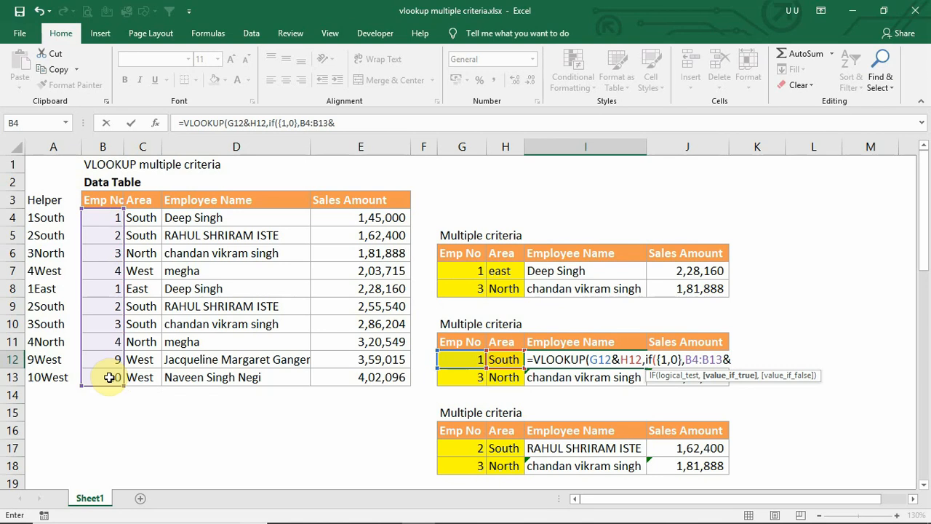
{"action": "left_click", "coordinate": [150, 217]}
{"action": "left_click_drag", "start_coordinate": [149, 216], "coordinate": [129, 377]}
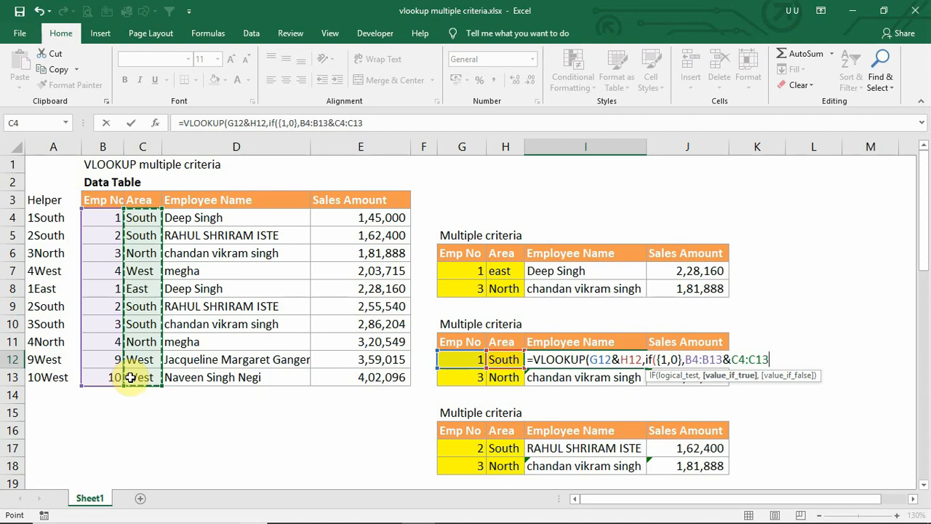
{"action": "type", "text": ","}
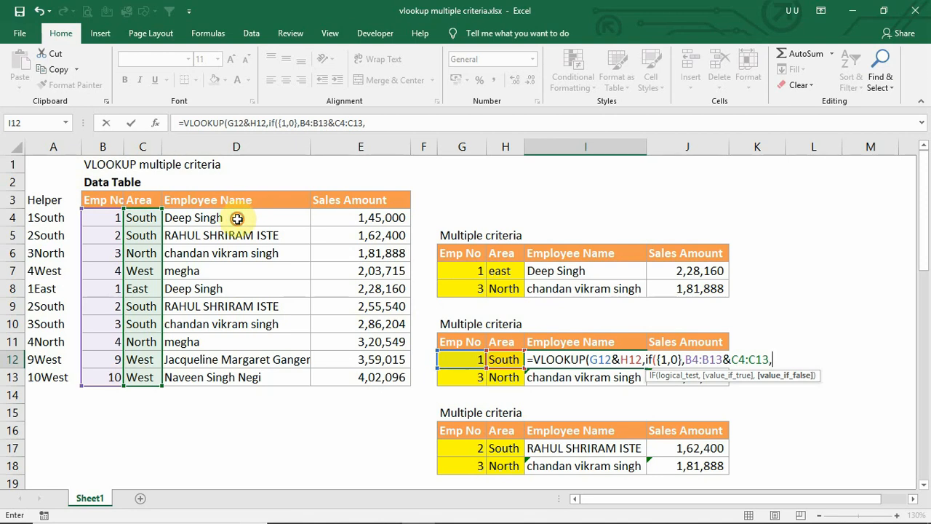
{"action": "left_click_drag", "start_coordinate": [237, 219], "coordinate": [227, 378]}
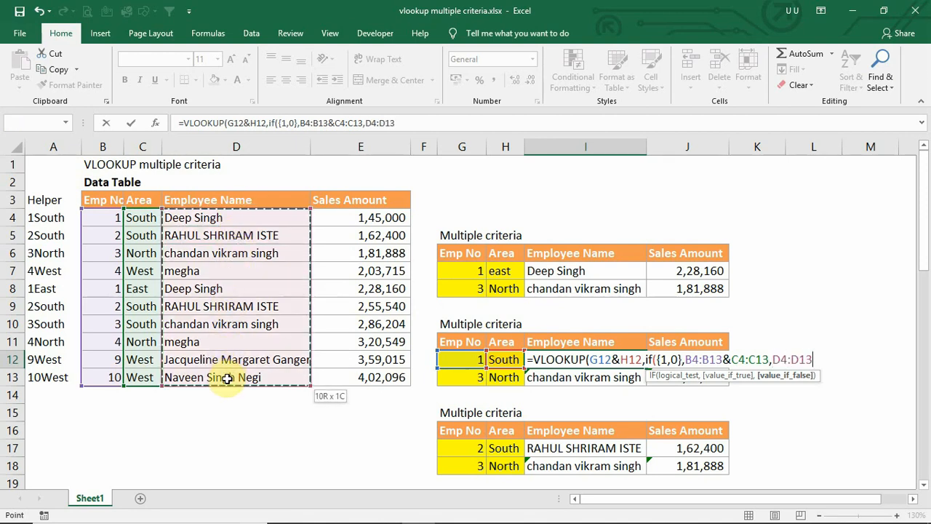
{"action": "type", "text": ")"}
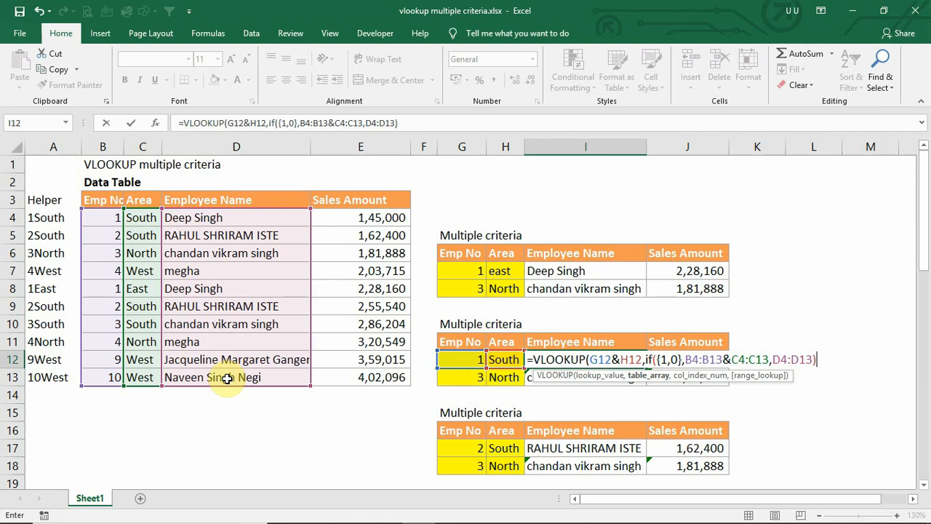
Step: Finish the I12 formula with column index 2 and exact match 0, enter it as an array formula, and fill it down to I13
{"action": "type", "text": ","}
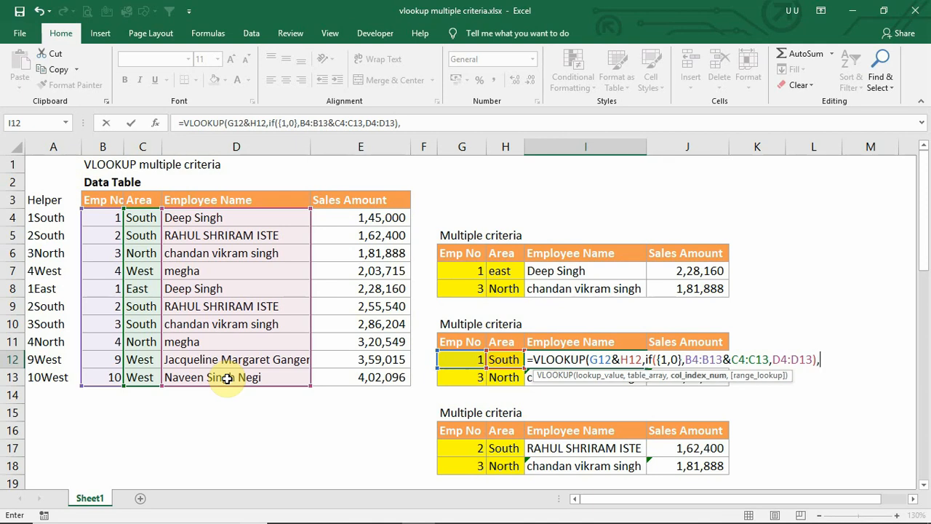
{"action": "type", "text": "2"}
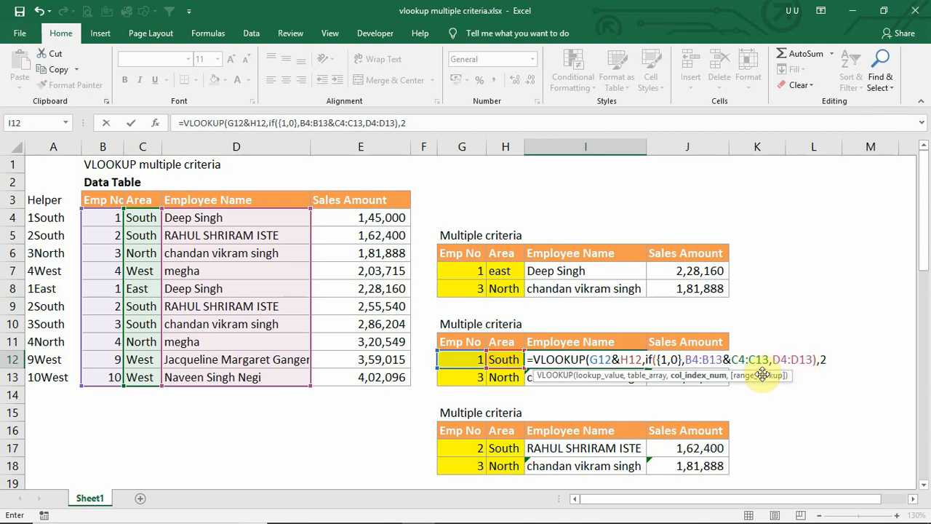
{"action": "type", "text": ",0)"}
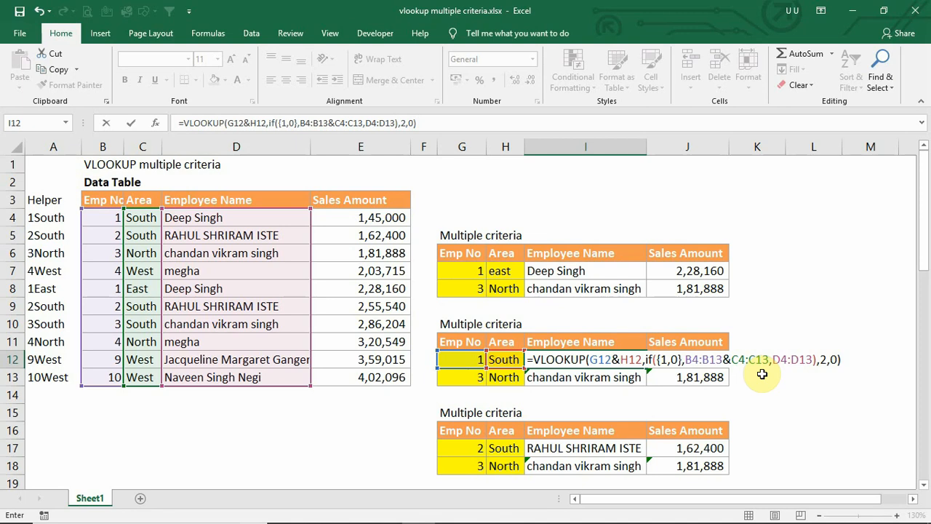
{"action": "key", "text": "ctrl+shift+Return"}
{"action": "left_click", "coordinate": [608, 377]}
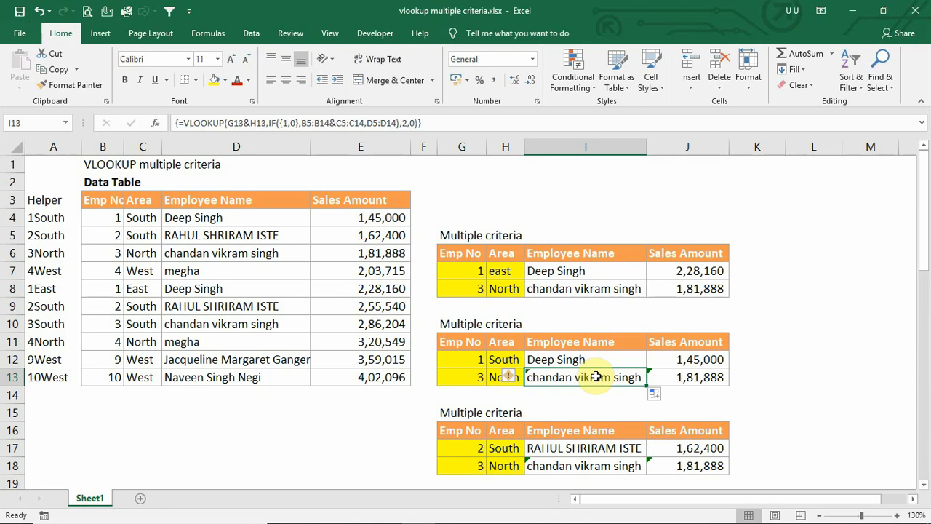
{"action": "scroll", "coordinate": [572, 387], "scroll_direction": "down", "scroll_amount": 2}
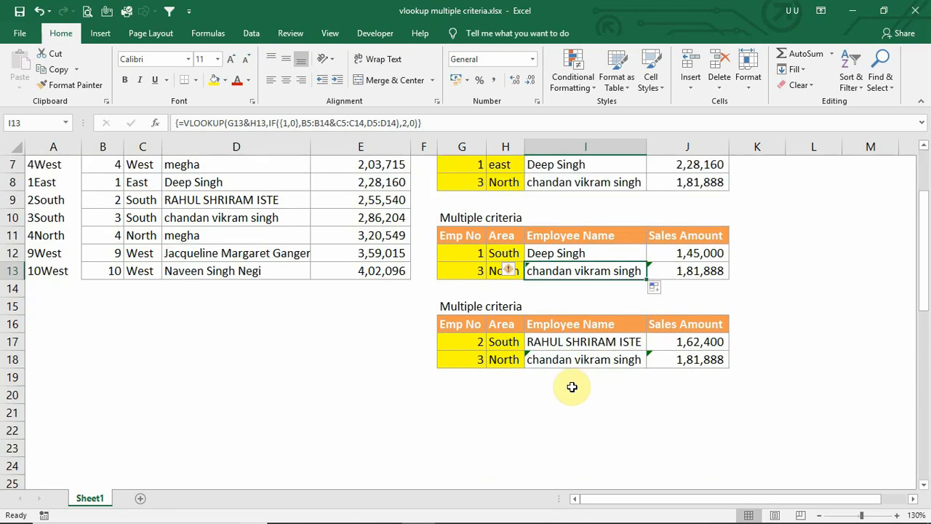
Step: Start a new VLOOKUP formula in I17 with G17&H17 as the combined lookup value
{"action": "scroll", "coordinate": [575, 385], "scroll_direction": "up", "scroll_amount": 2}
{"action": "left_click", "coordinate": [543, 448]}
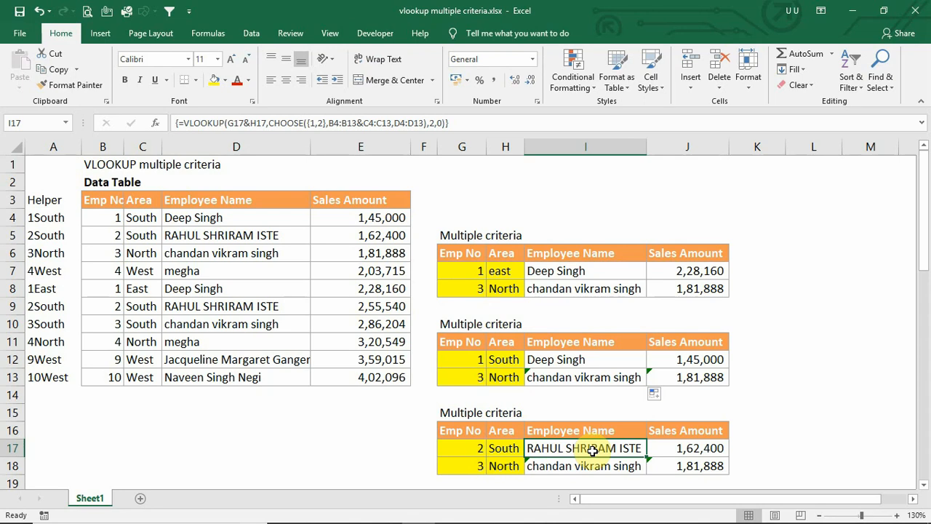
{"action": "type", "text": "="}
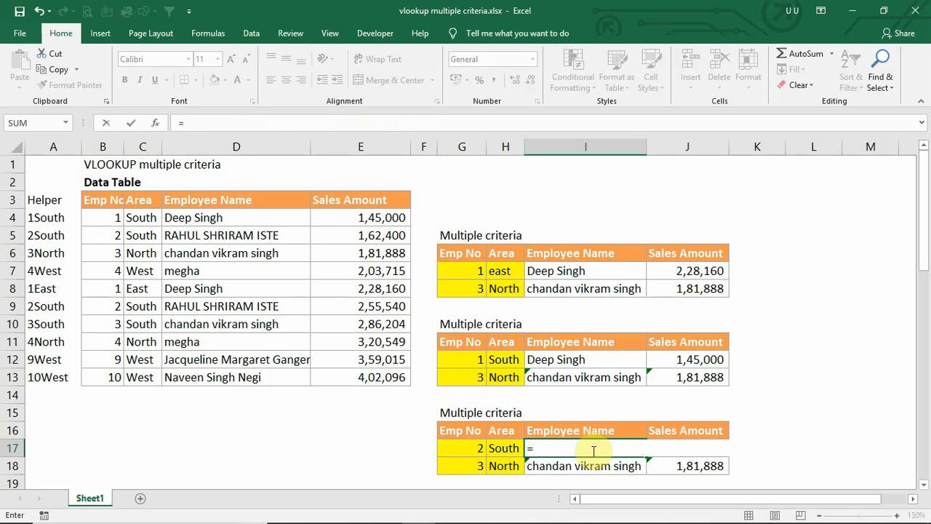
{"action": "type", "text": "vl"}
{"action": "key", "text": "Tab"}
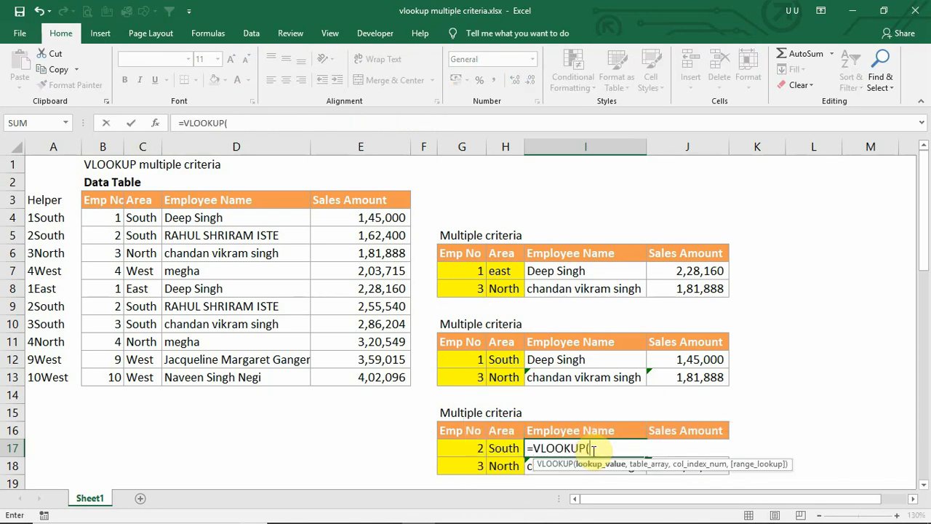
{"action": "left_click", "coordinate": [457, 450]}
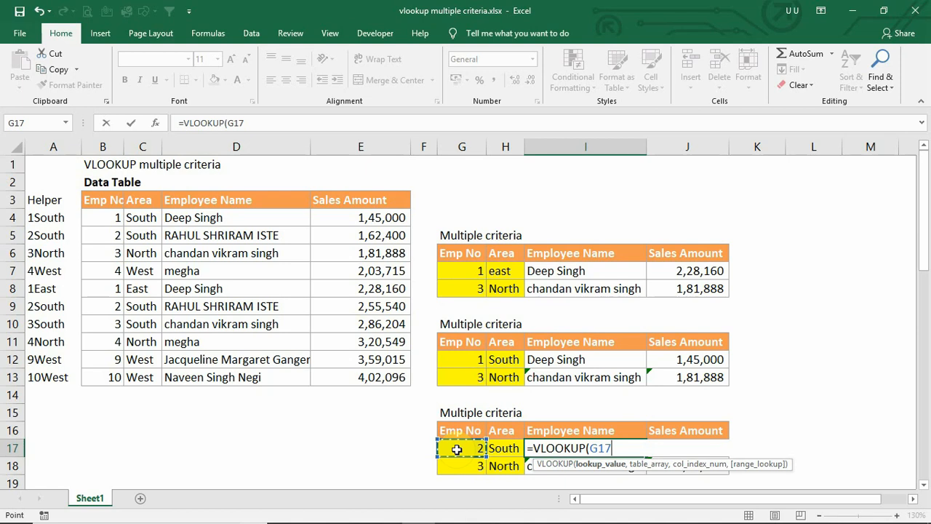
{"action": "type", "text": "&"}
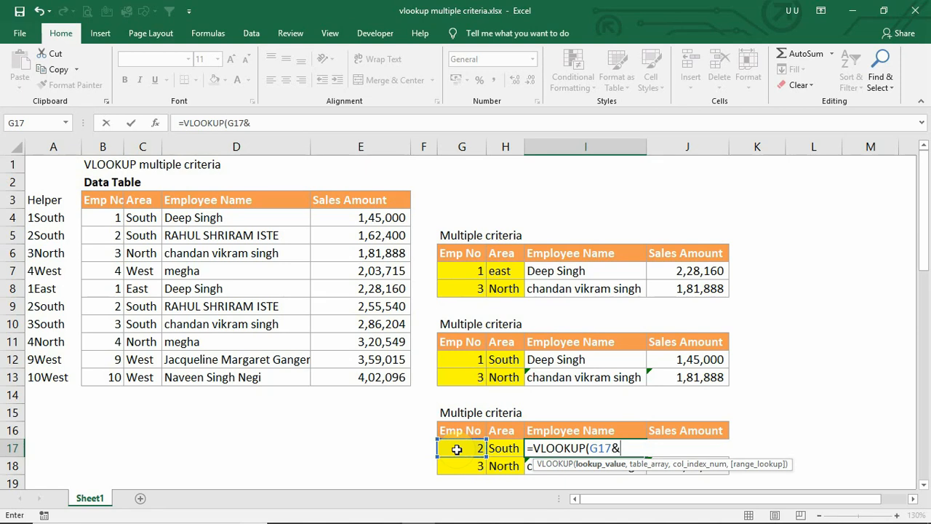
{"action": "left_click", "coordinate": [509, 448]}
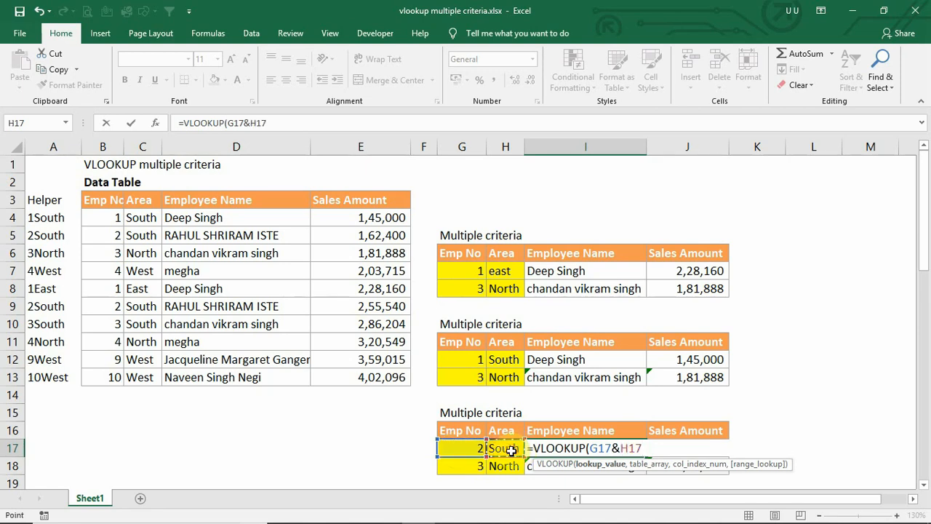
{"action": "type", "text": ","}
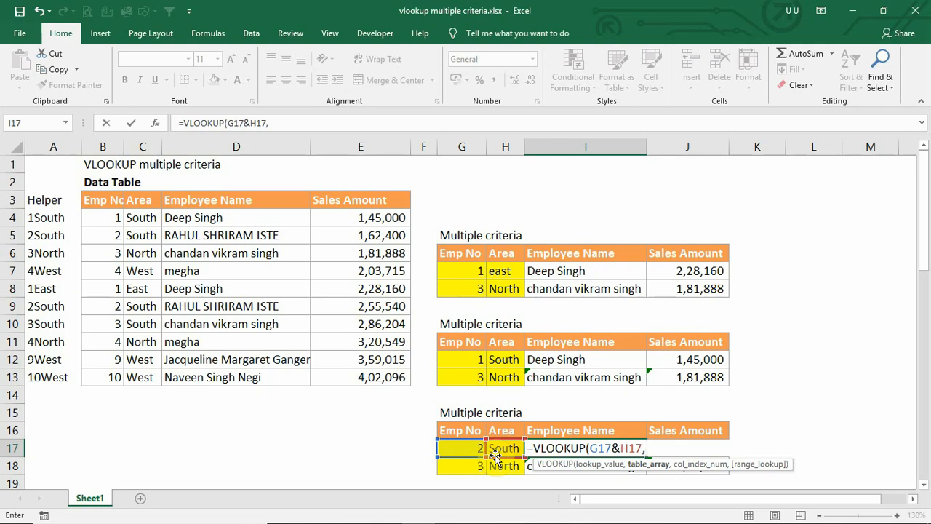
Step: Add CHOOSE({1,2},B4:B13&C4:C13,D4:D13) as the table array of the VLOOKUP in I17
{"action": "type", "text": "choose("}
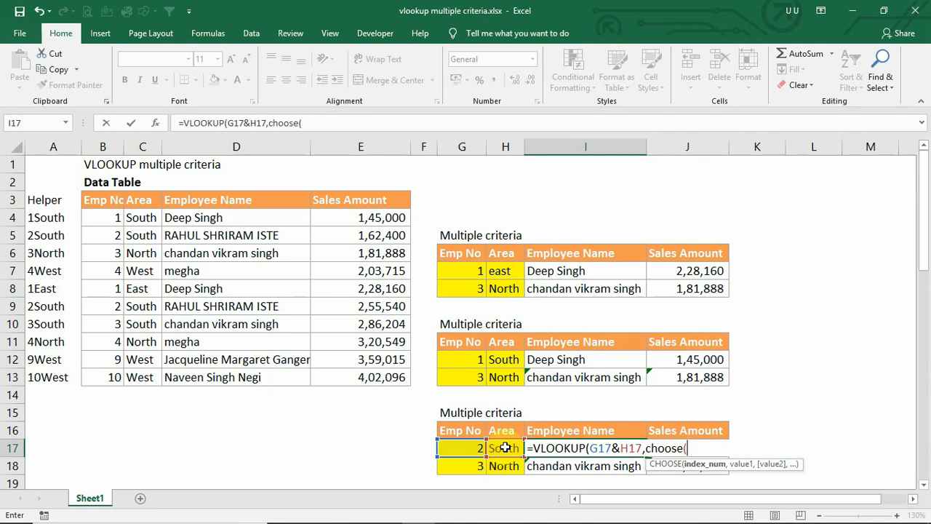
{"action": "type", "text": "{1,2},"}
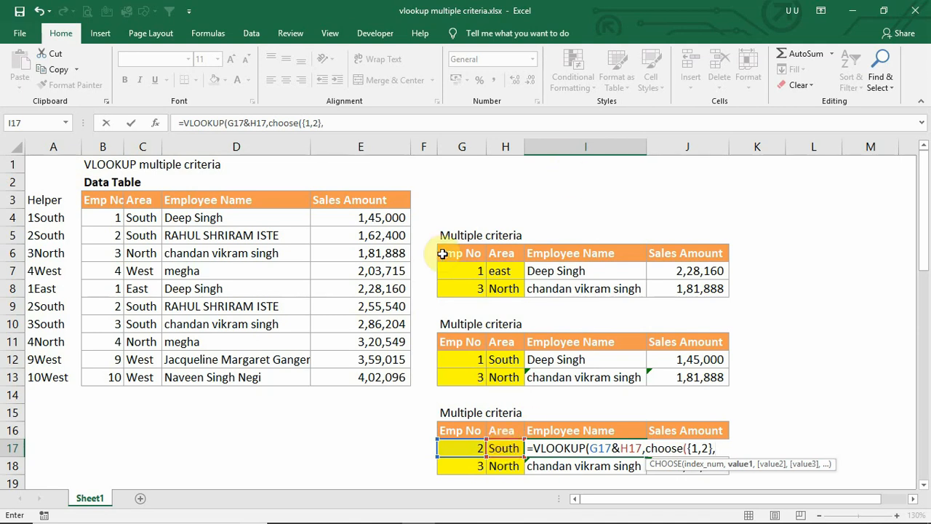
{"action": "left_click_drag", "start_coordinate": [99, 219], "coordinate": [113, 377]}
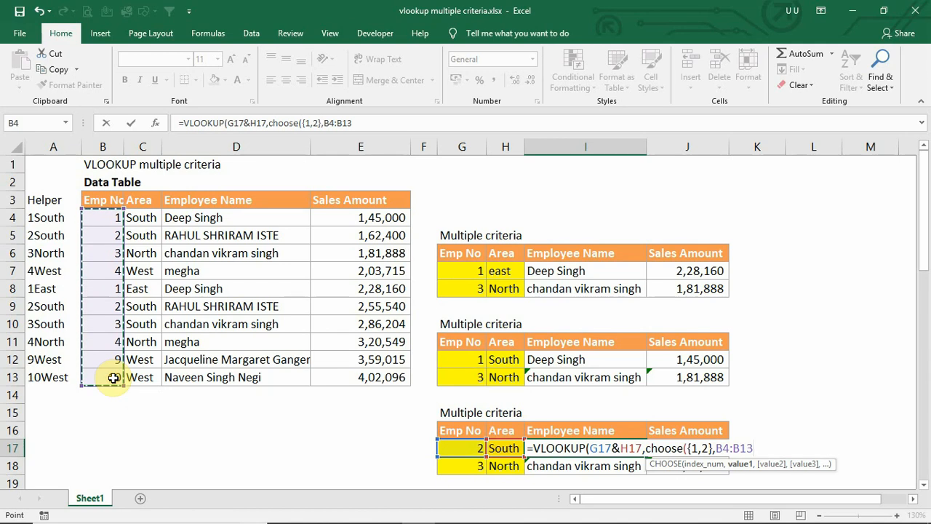
{"action": "type", "text": "&"}
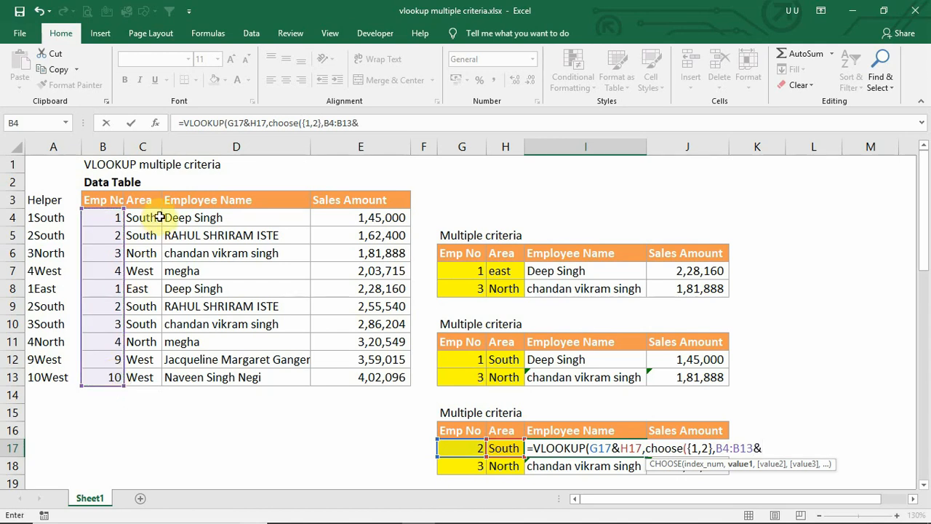
{"action": "left_click_drag", "start_coordinate": [152, 215], "coordinate": [130, 378]}
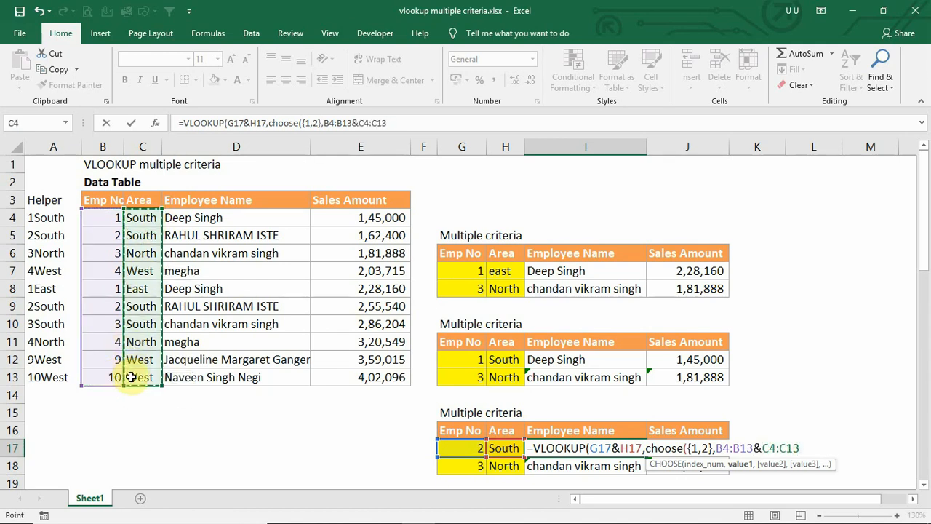
{"action": "type", "text": ","}
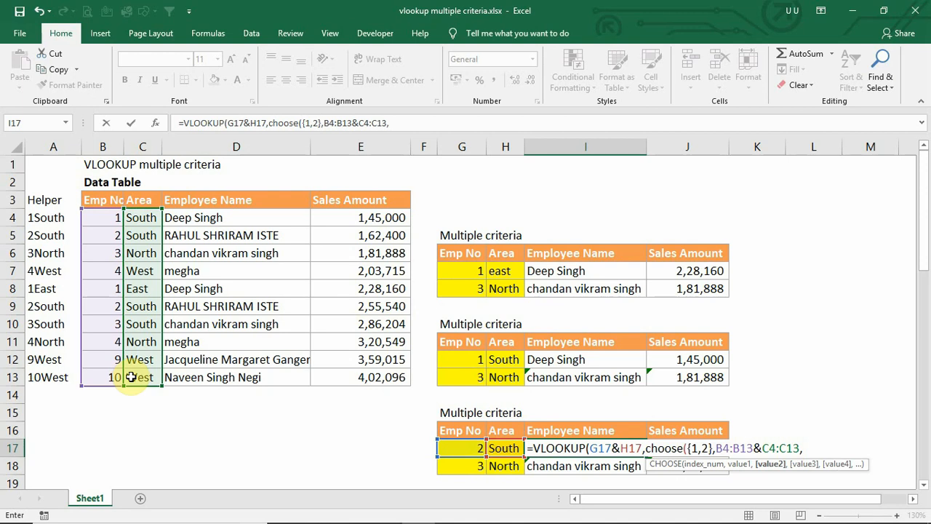
{"action": "left_click_drag", "start_coordinate": [200, 218], "coordinate": [188, 381]}
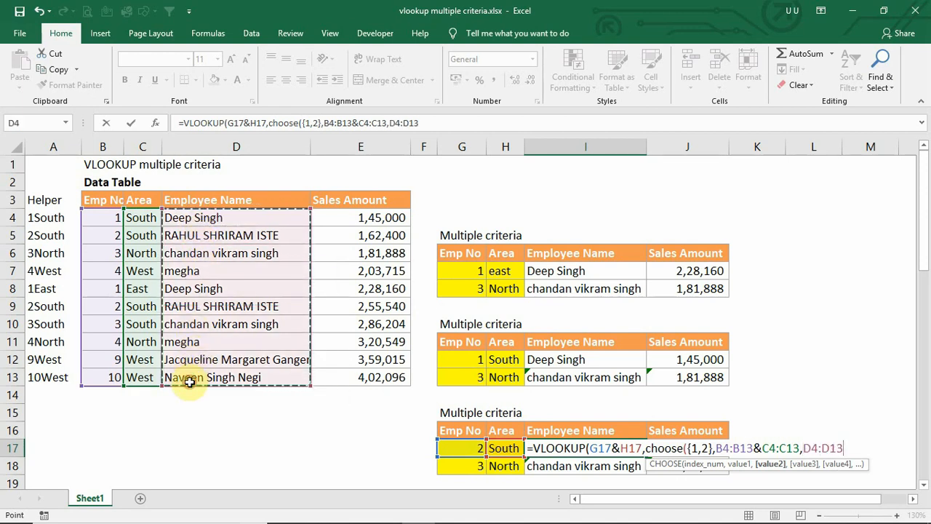
{"action": "type", "text": ")"}
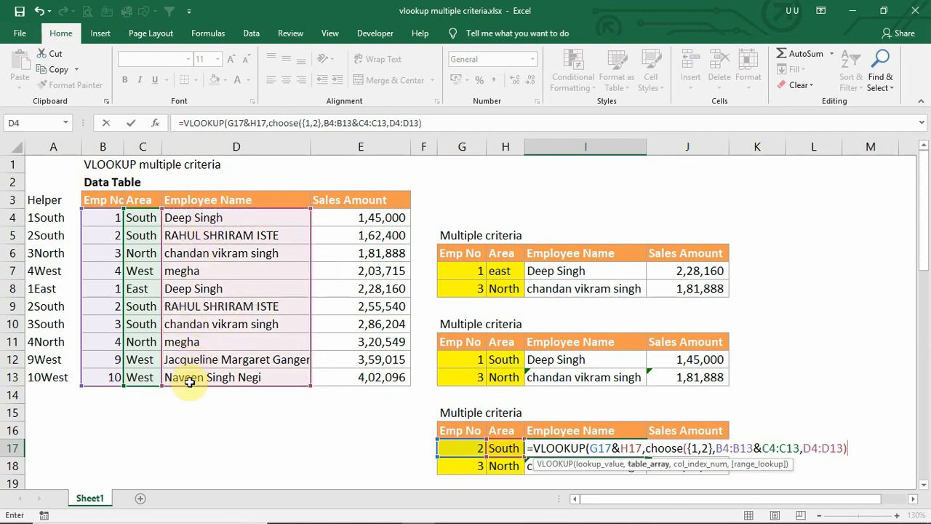
Step: Finish the I17 formula with column index 2 and exact match 0, and enter it as an array formula
{"action": "type", "text": ","}
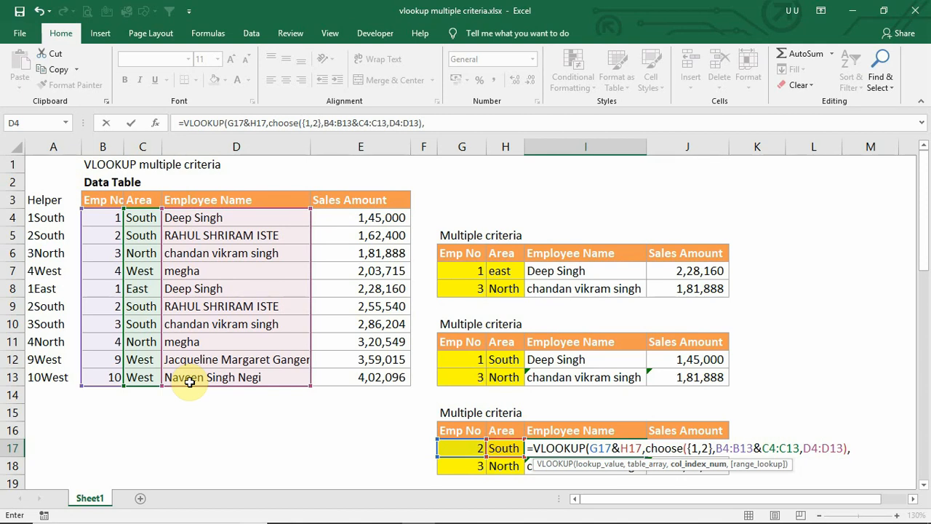
{"action": "type", "text": "2,"}
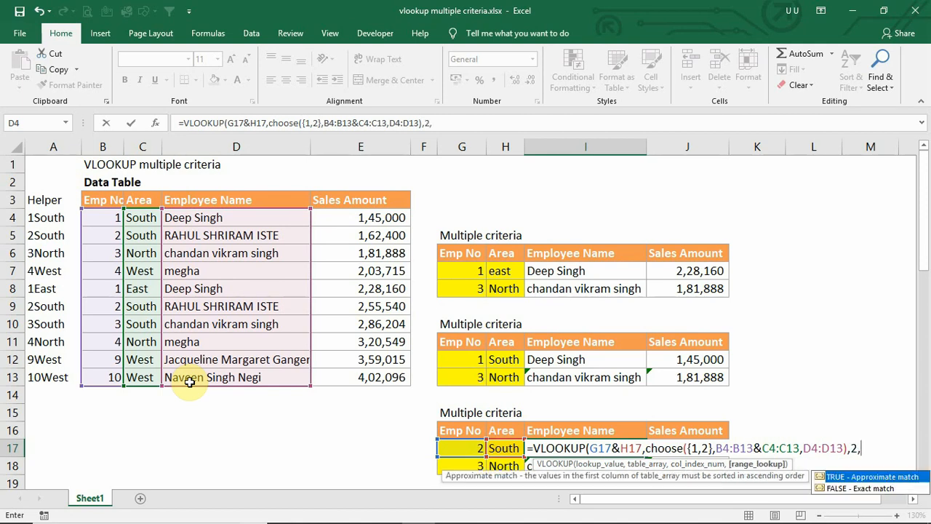
{"action": "type", "text": "0)"}
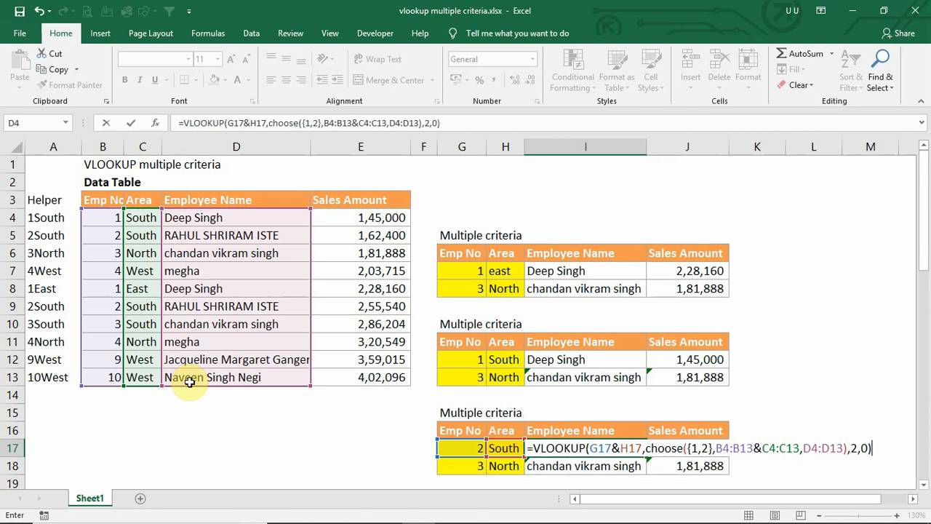
{"action": "key", "text": "ctrl+shift+Return"}
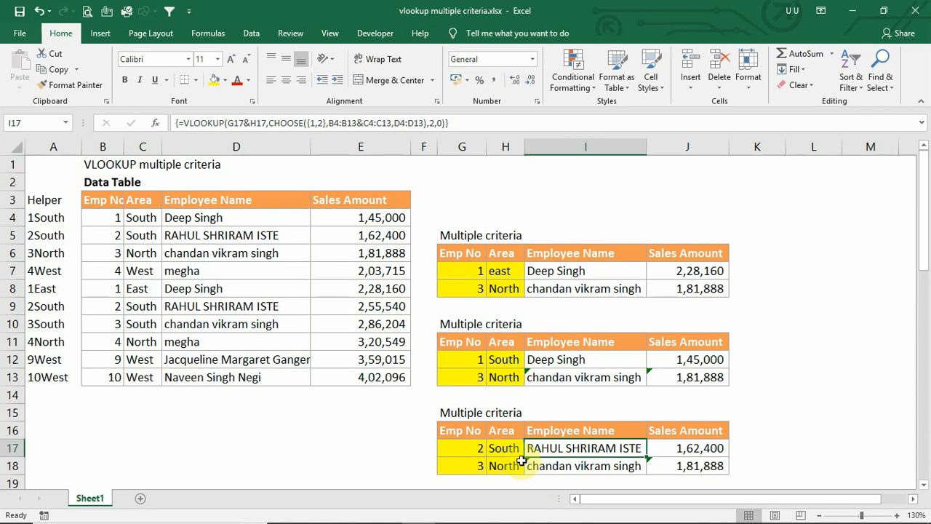
Step: Copy the formula text of I17 and paste it over the existing formula in I18
{"action": "scroll", "coordinate": [518, 451], "scroll_direction": "down", "scroll_amount": 2}
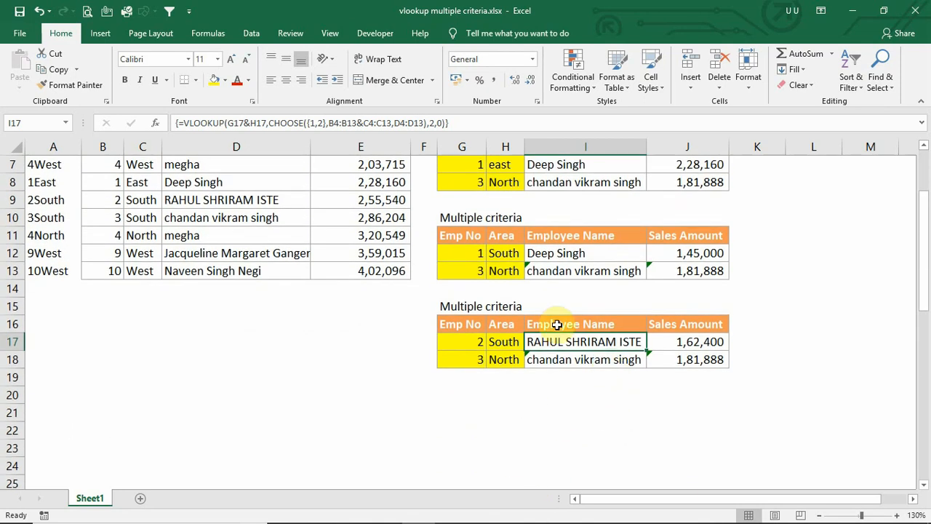
{"action": "left_click", "coordinate": [469, 123]}
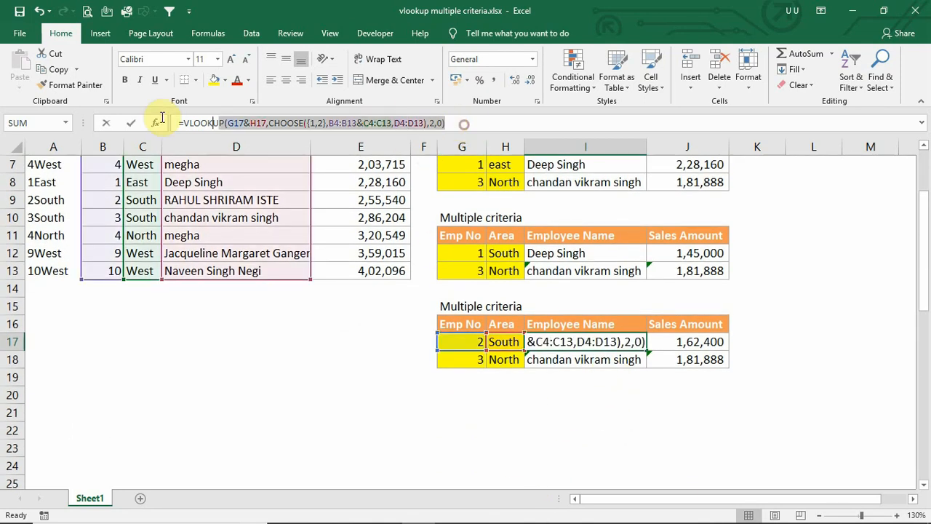
{"action": "left_click", "coordinate": [110, 122]}
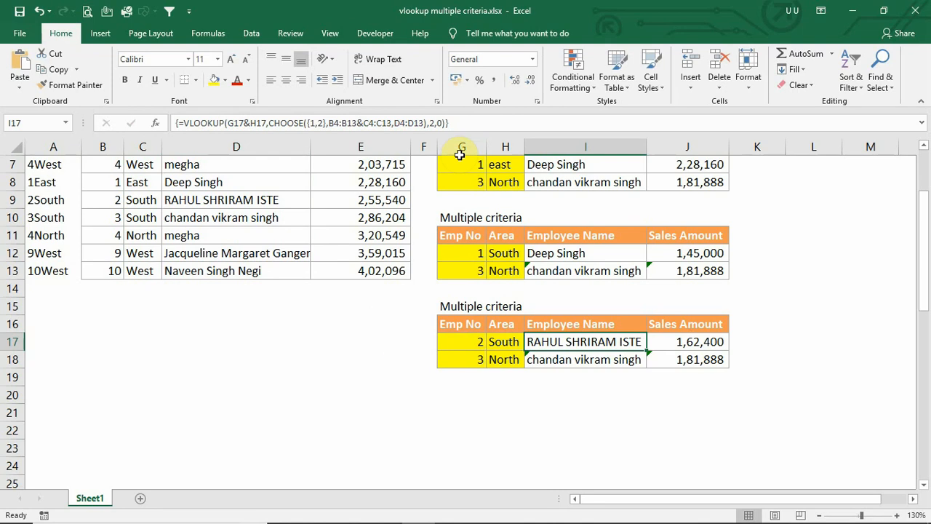
{"action": "left_click", "coordinate": [566, 358]}
{"action": "left_click", "coordinate": [481, 123]}
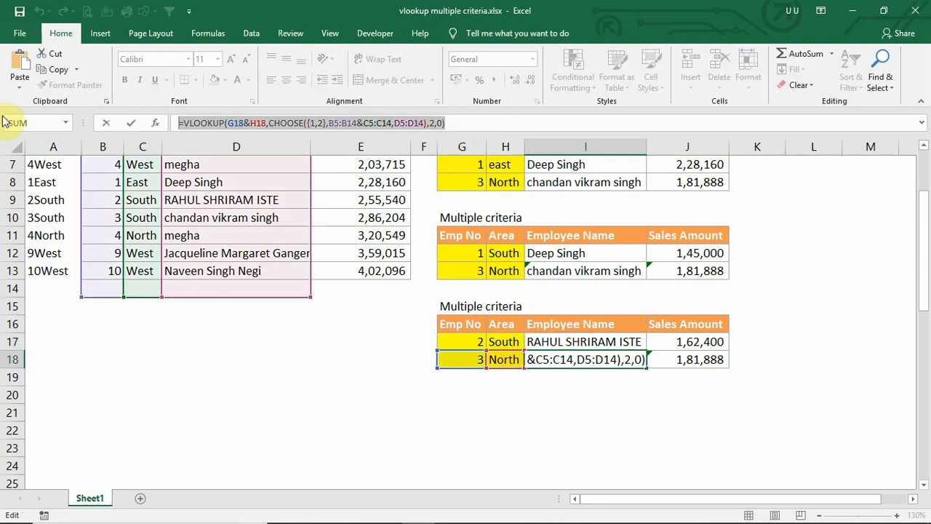
{"action": "key", "text": "ctrl+v"}
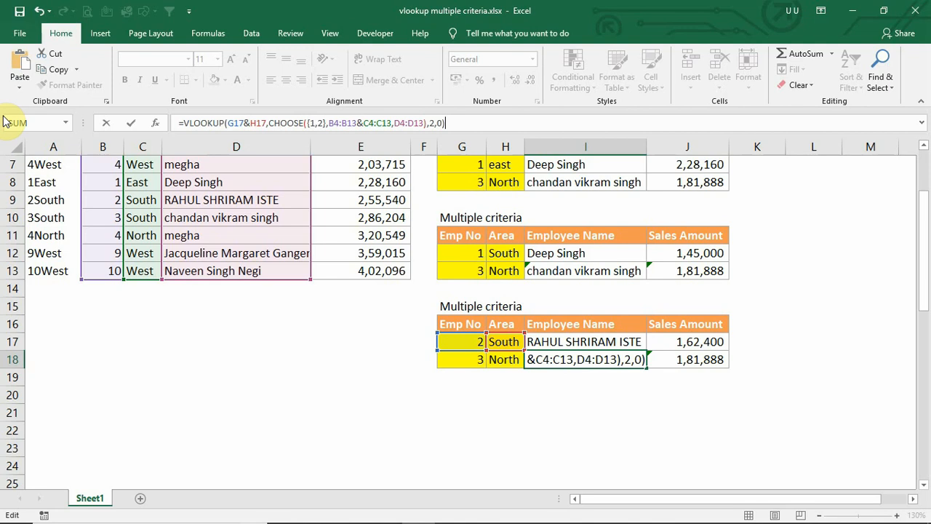
Step: Change the lookup value in the I18 formula to G18&H18 and enter it as an array formula
{"action": "left_click_drag", "start_coordinate": [461, 348], "coordinate": [497, 360]}
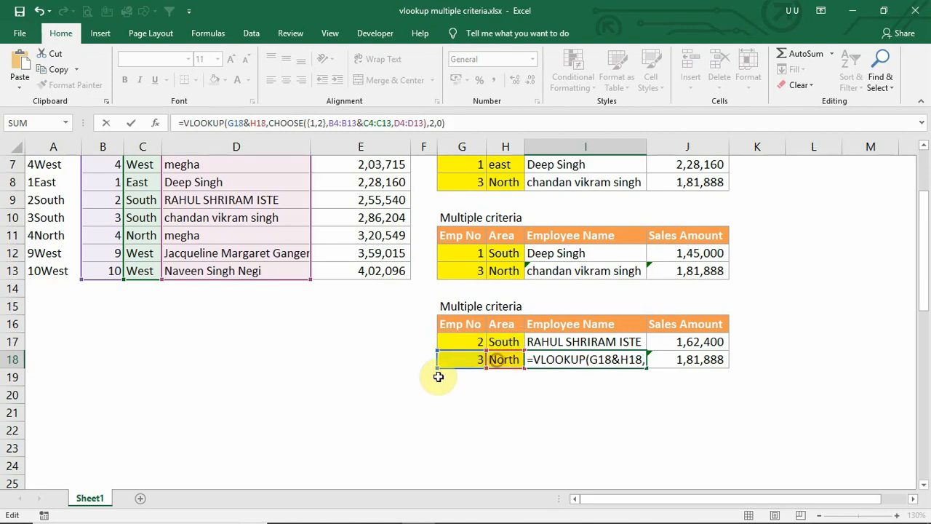
{"action": "key", "text": "End"}
{"action": "key", "text": "ctrl+shift+Return"}
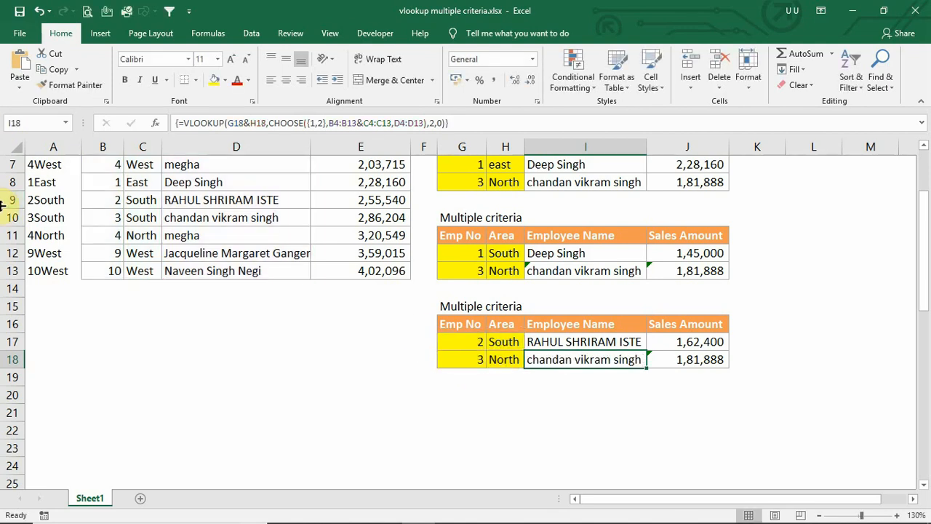
{"action": "scroll", "coordinate": [466, 320], "scroll_direction": "up", "scroll_amount": 2}
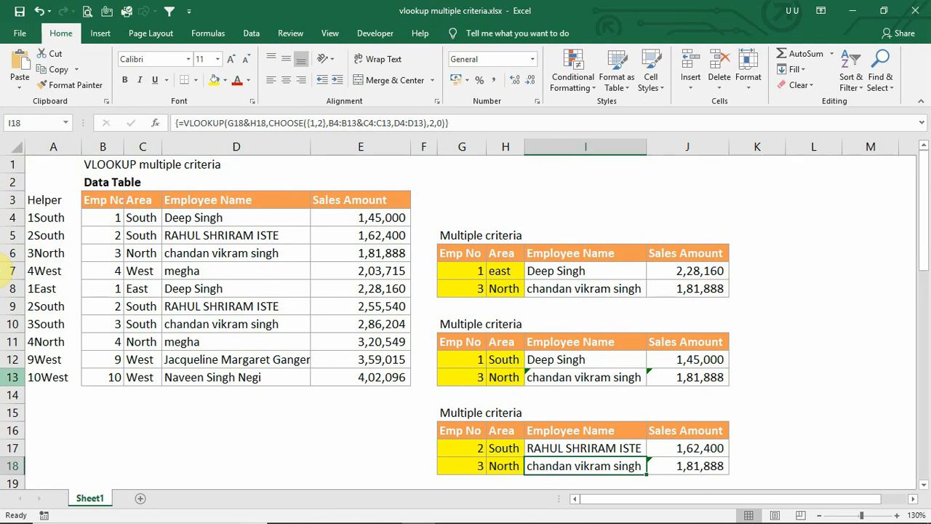